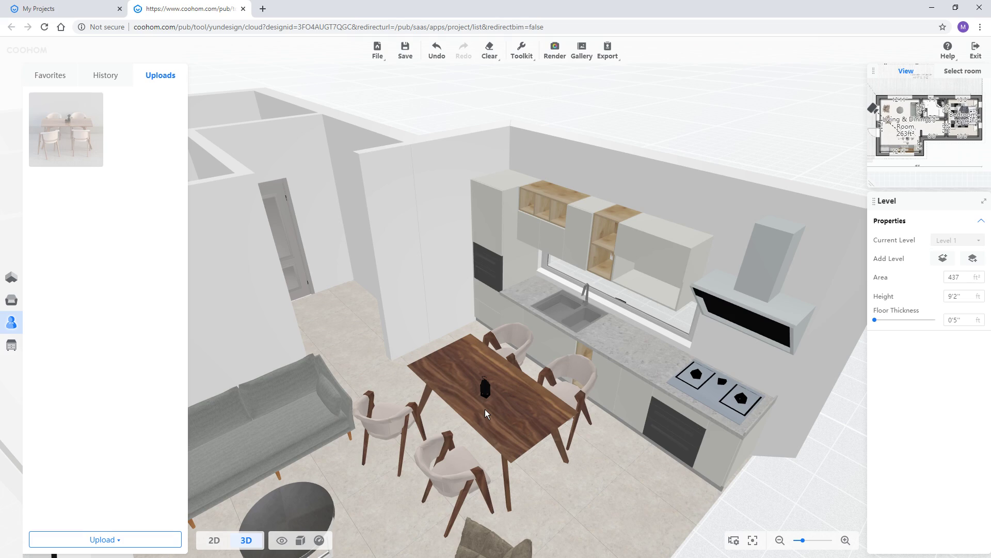
Place the dining table set in the kitchen, rotate the bed set, and orbit the 3D design.
left_click(485, 409)
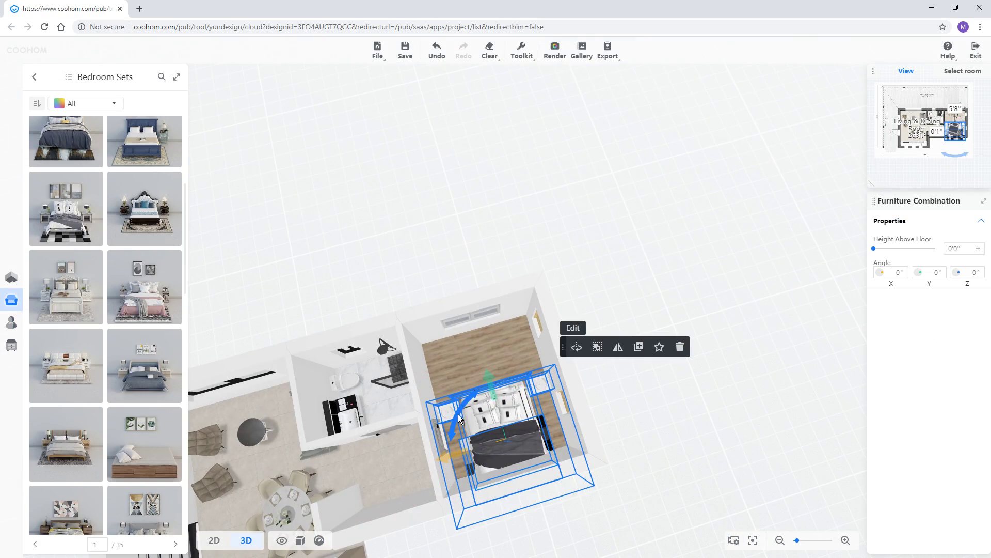
left_click_drag(508, 508, 526, 392)
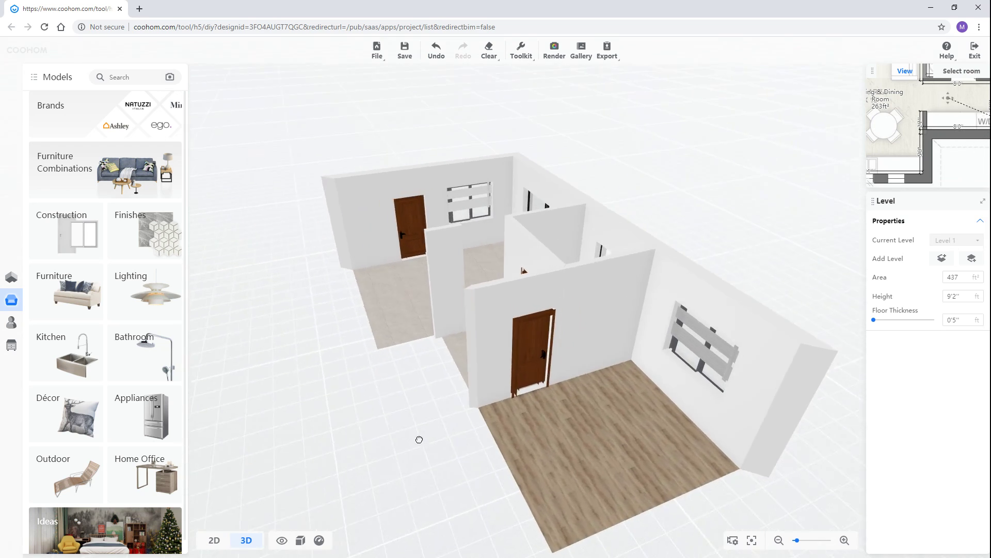
left_click_drag(418, 438, 512, 458)
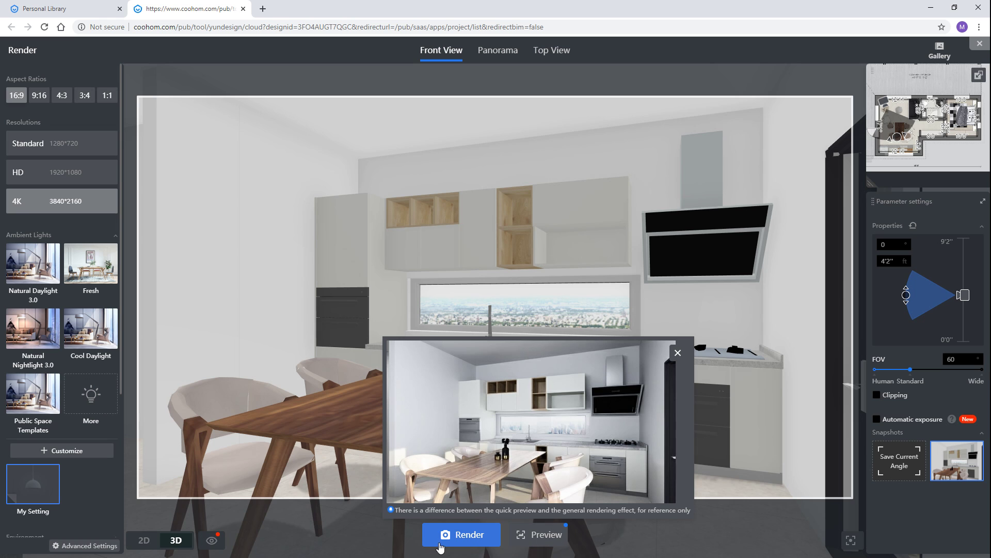
Start the kitchen-view render, then begin a new design that shows the New Project dialog.
left_click(468, 542)
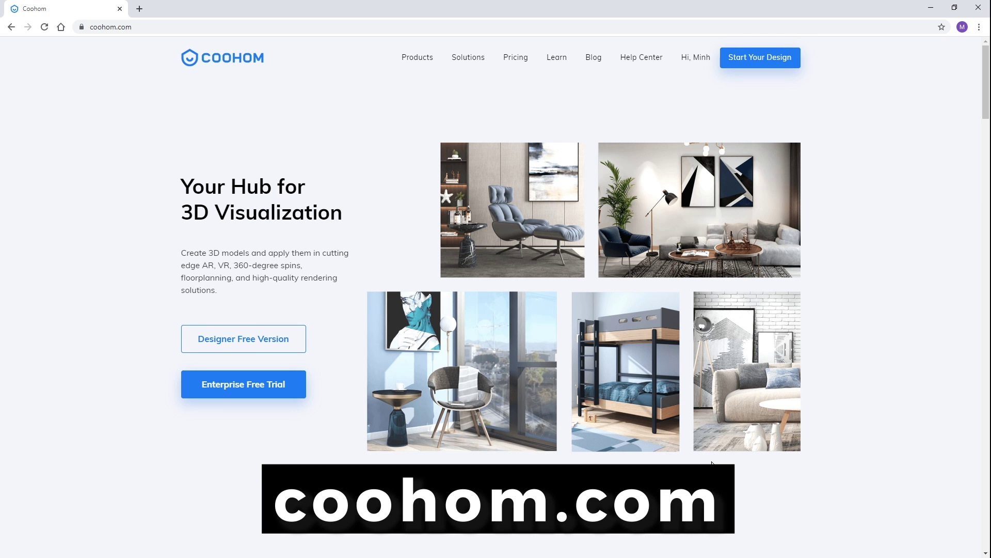
left_click(773, 64)
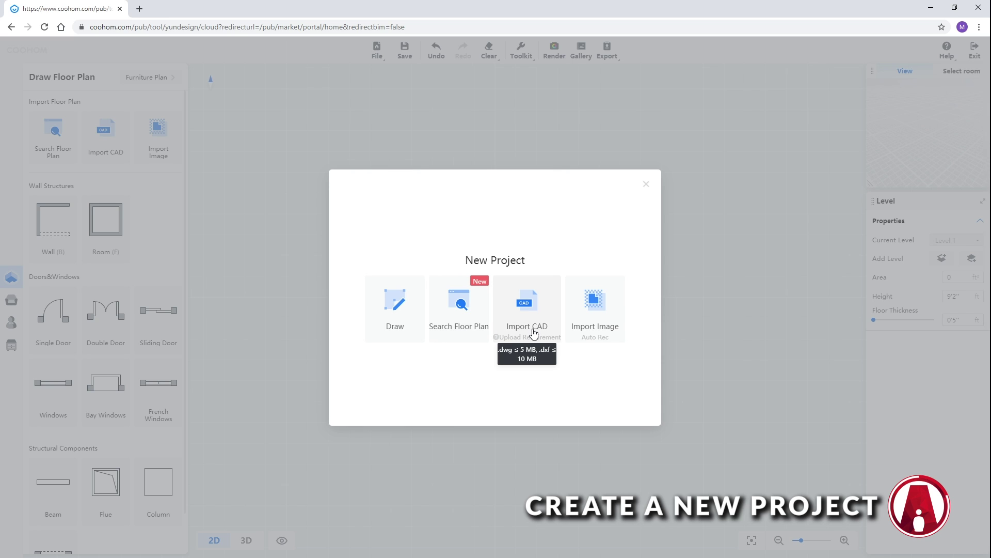
Import the Floor Plan 1 image and stretch the Select Area box to the plan's corners.
left_click(595, 335)
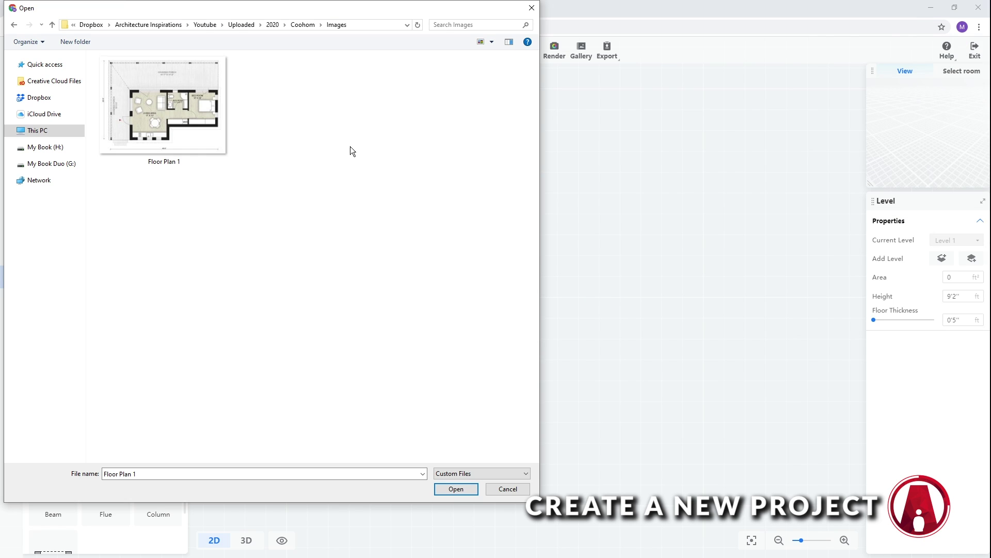
left_click(191, 100)
left_click(453, 490)
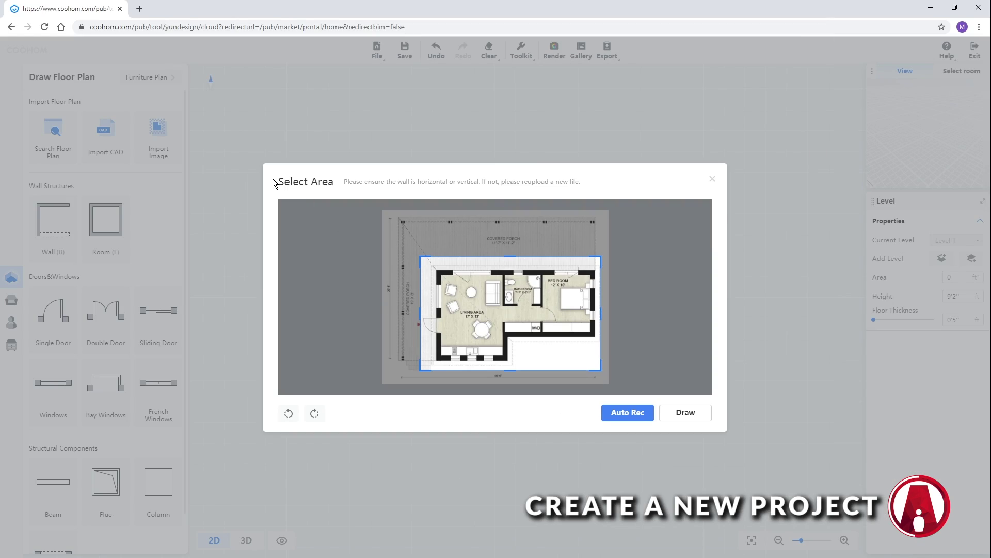
left_click_drag(420, 258, 364, 202)
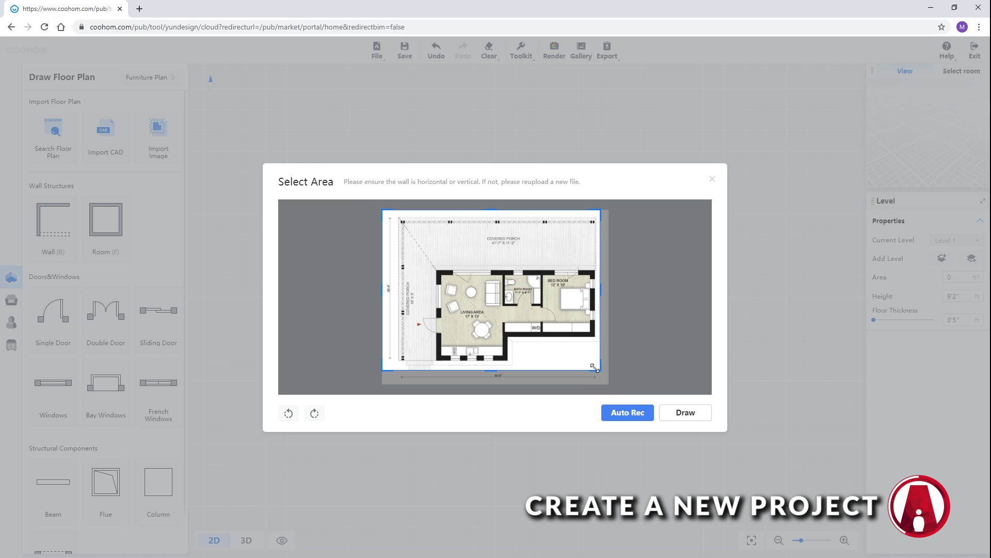
left_click_drag(595, 368, 609, 384)
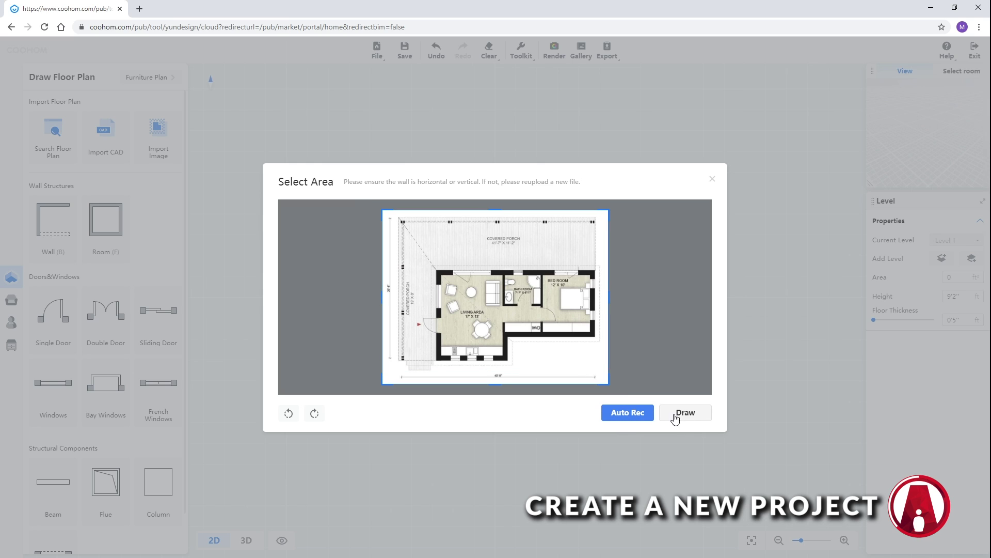
Auto-recognise the plan, scaling it by aligning the ruler to the 40'-9" dimension.
left_click(627, 412)
scroll(472, 469, "up", 5)
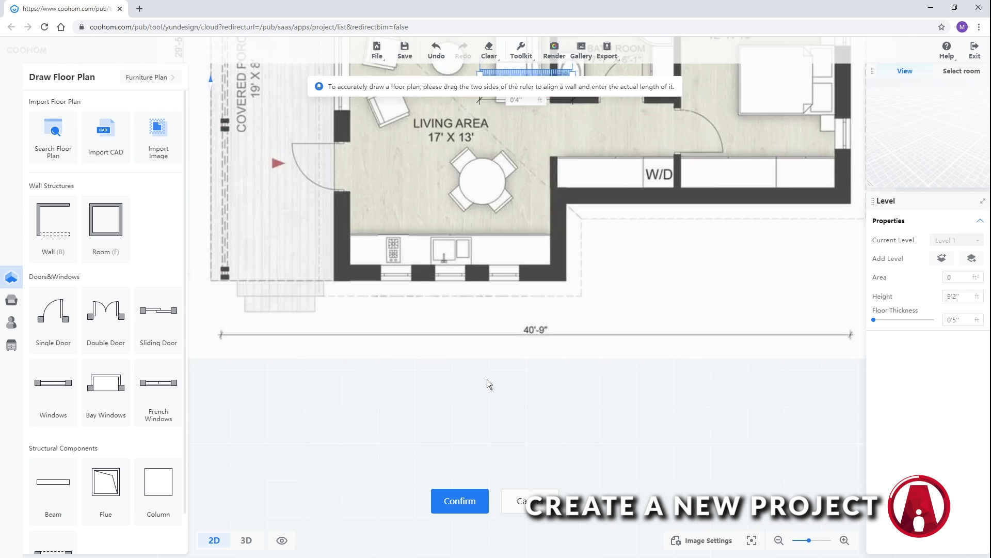
left_click_drag(510, 72, 844, 380)
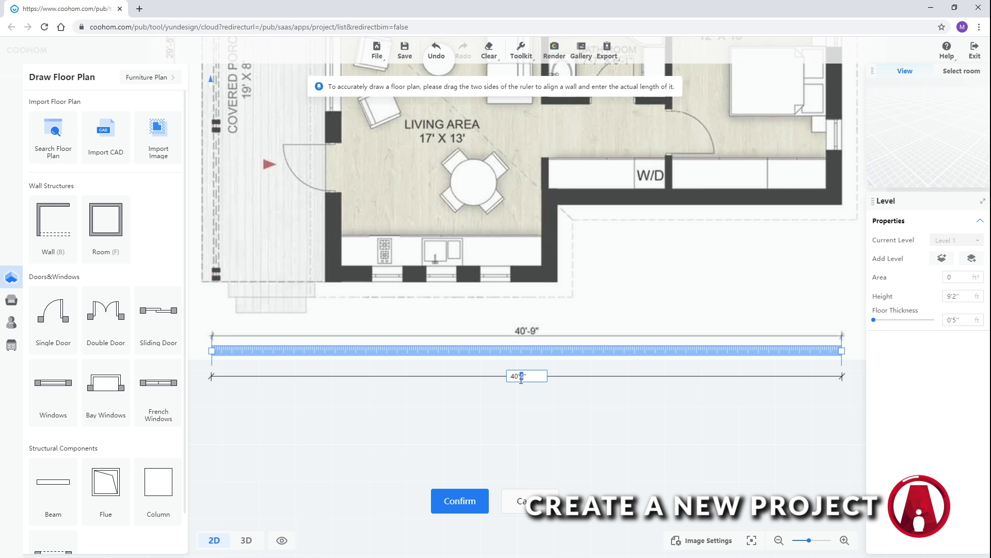
left_click(474, 508)
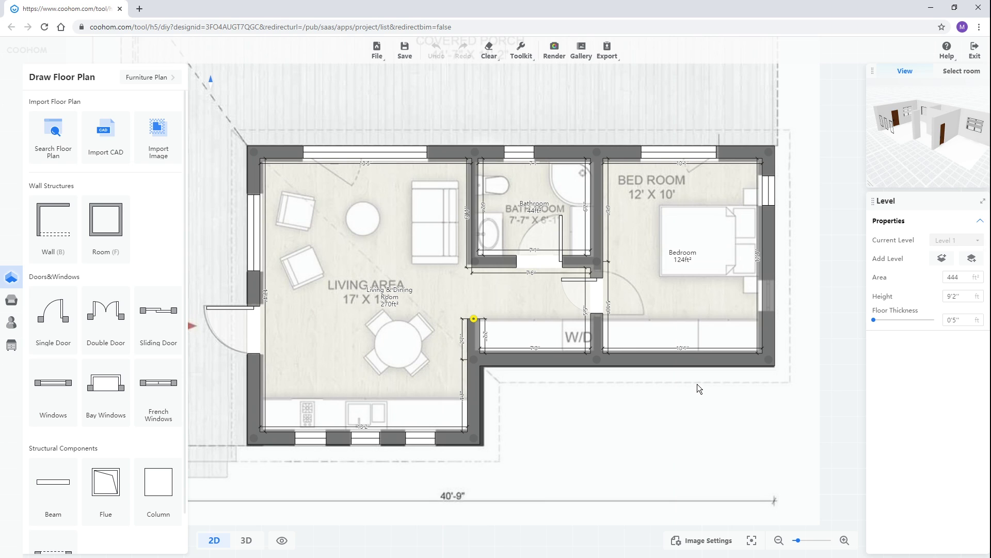
Raise the bottom kitchen wall's thickness to 1'0".
scroll(260, 448, "up", 5)
left_click(279, 421)
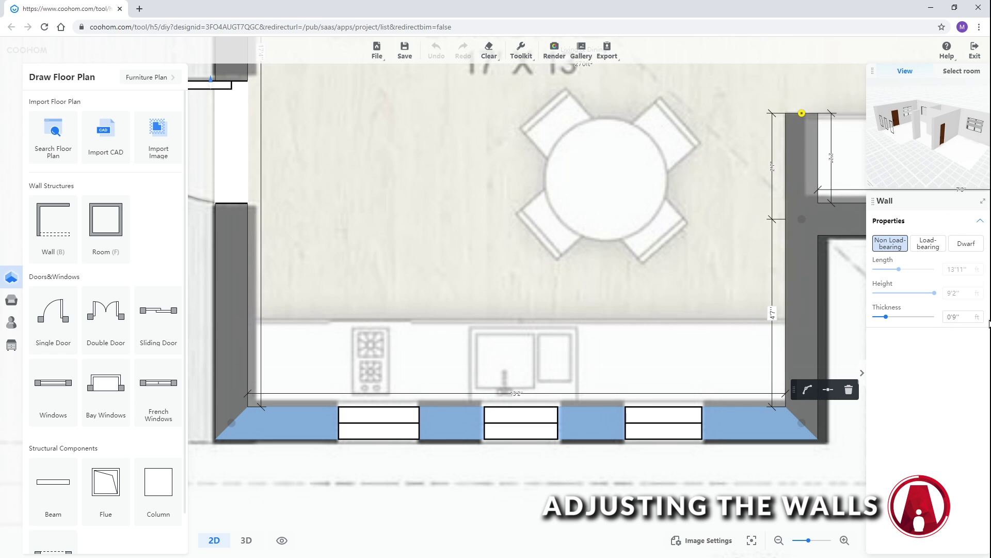
left_click(976, 315)
left_click(977, 315)
left_click(977, 315)
Thicken the top, side and bedroom outer exterior walls together to 1'0".
scroll(289, 423, "up", 3)
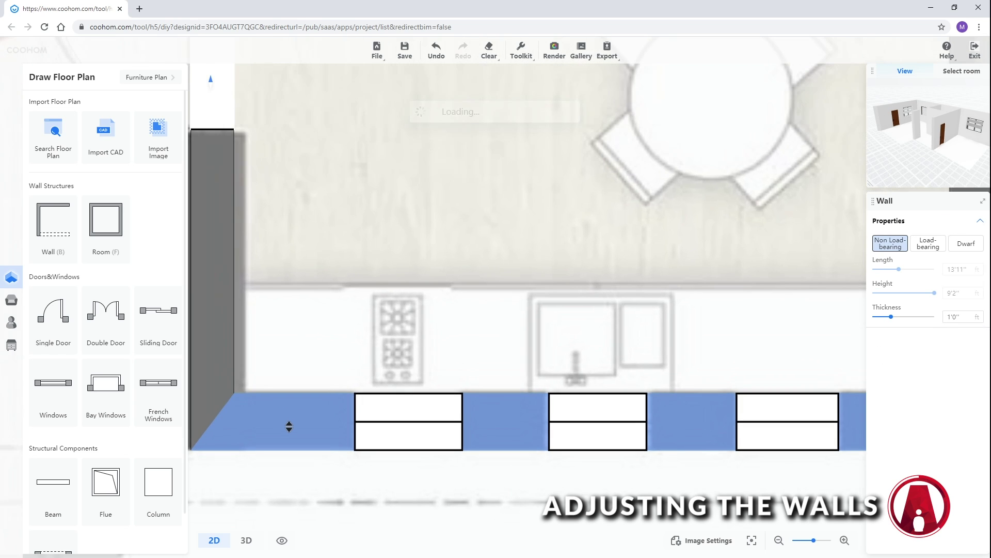
scroll(296, 422, "down", 5)
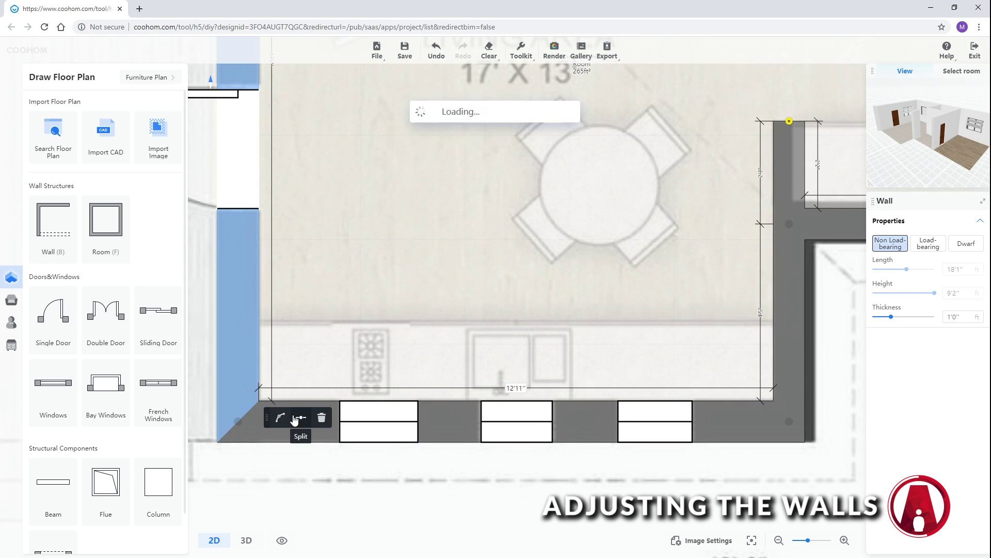
left_click(304, 233)
left_click(645, 233, "shift")
scroll(647, 223, "up", 3)
left_click(708, 372, "shift")
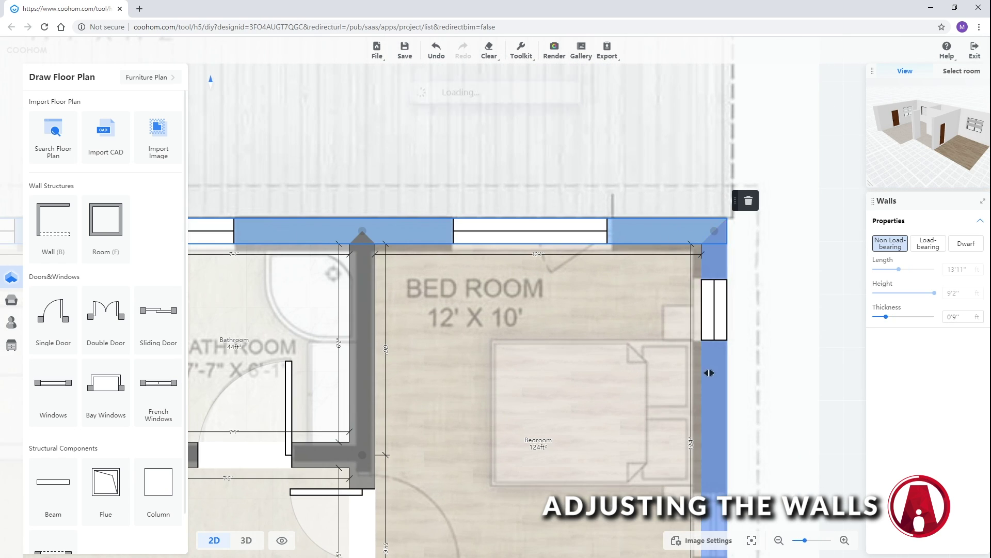
left_click(651, 522, "shift")
scroll(651, 523, "down", 3)
left_click(977, 315)
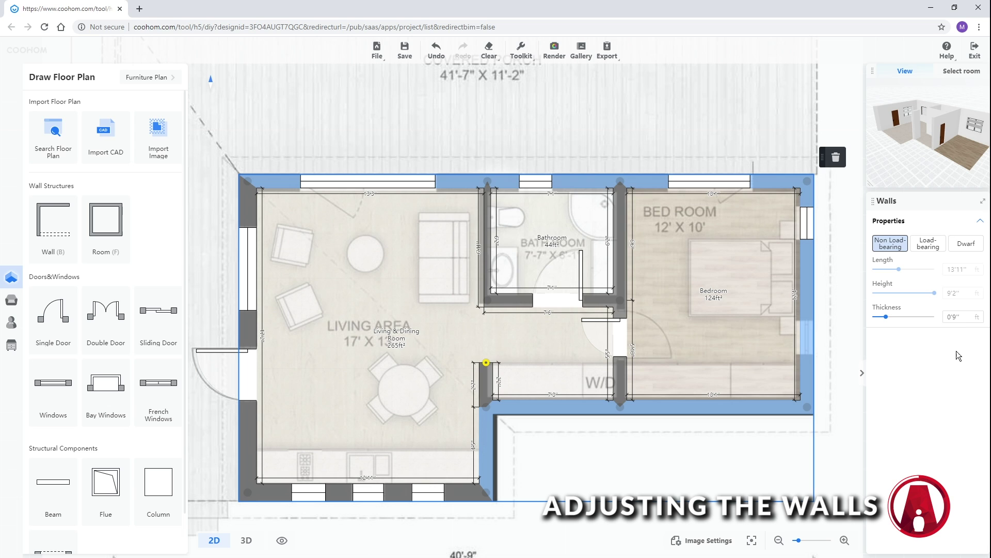
left_click(976, 315)
left_click(976, 315)
key("Escape")
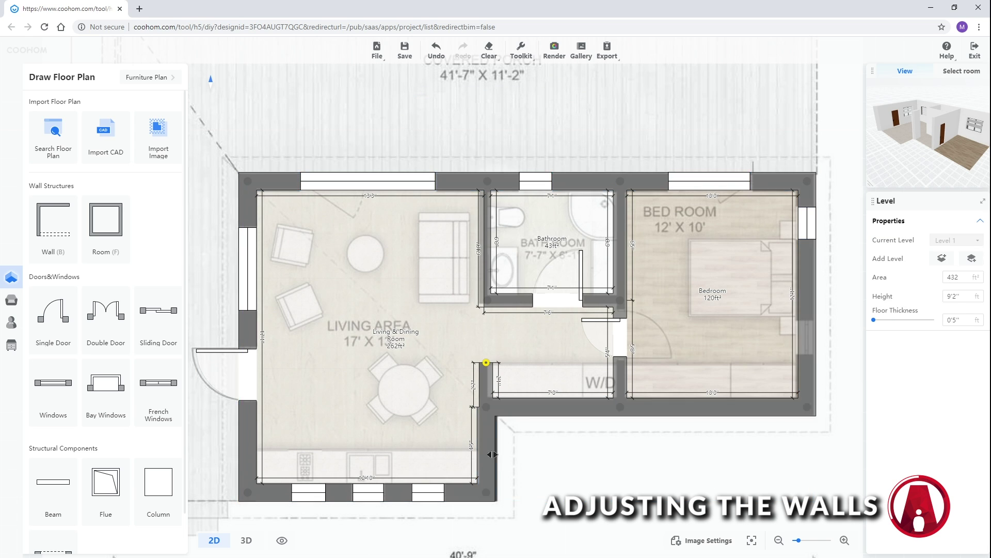
Select the bottom bedroom wall and two bathroom walls, then clear the selection.
left_click(690, 395)
scroll(690, 394, "up", 3)
scroll(594, 413, "down", 2)
left_click(397, 331, "shift")
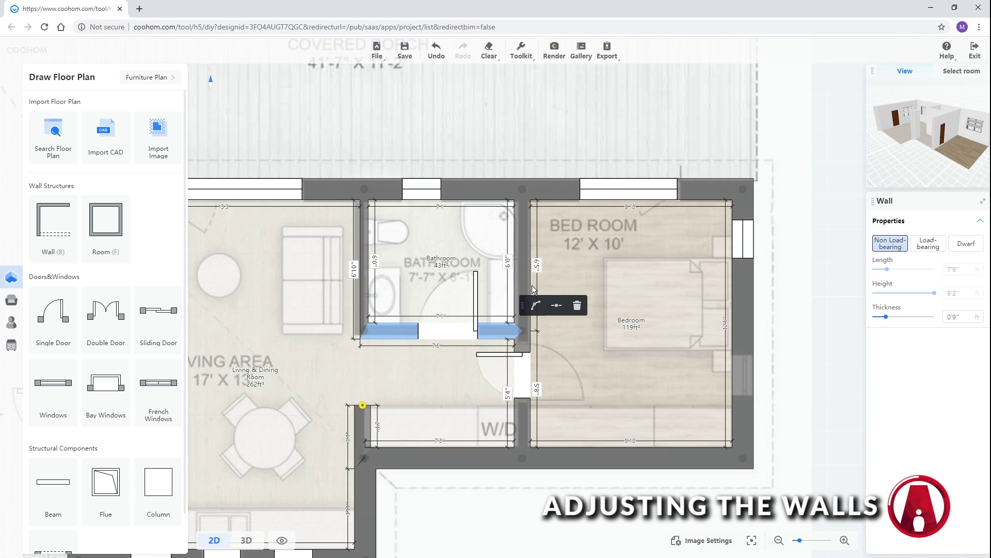
left_click(369, 428, "shift")
scroll(369, 427, "down", 2)
key("Escape")
Select the bathroom's left wall and the right and left hallway walls, then deselect.
left_click(494, 227)
scroll(469, 343, "up", 8)
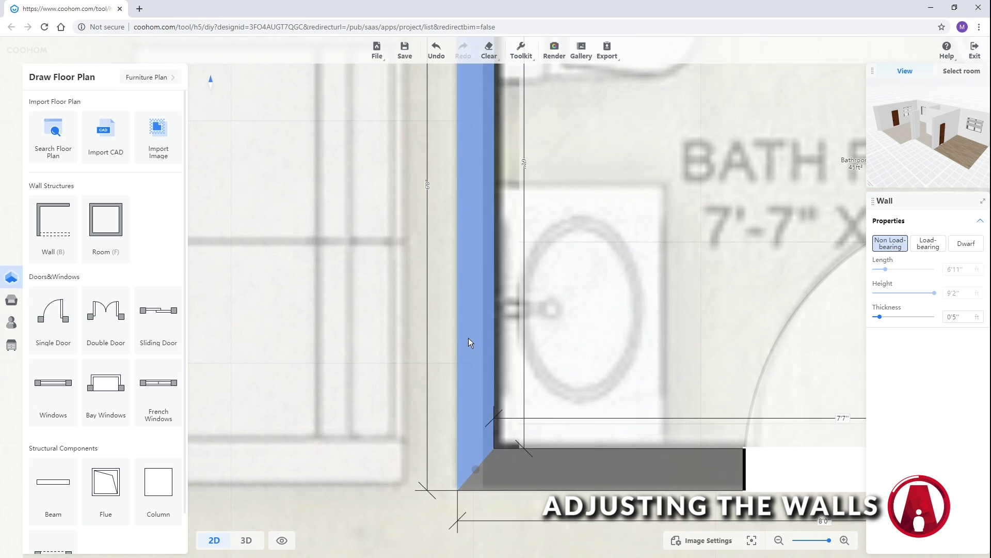
scroll(406, 393, "down", 5)
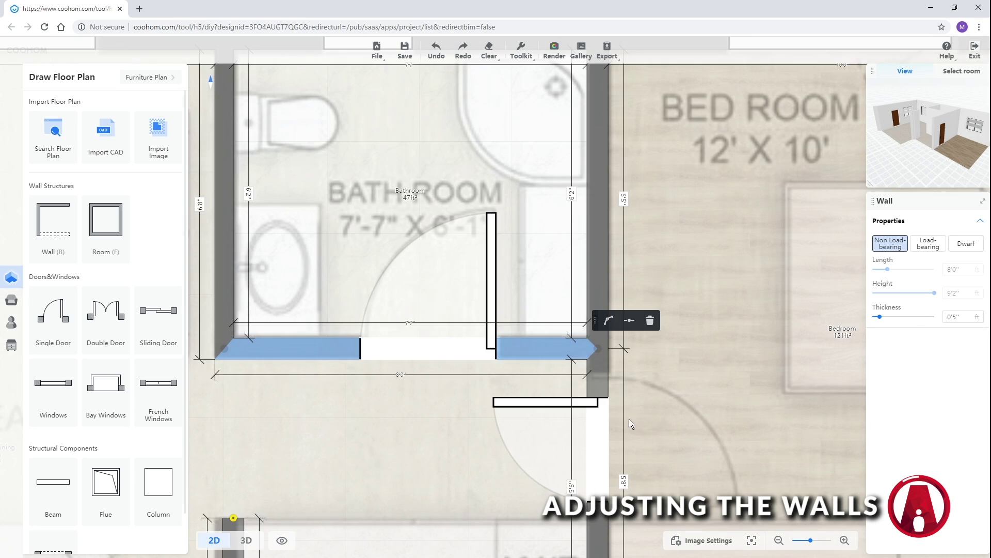
left_click(638, 403)
scroll(659, 382, "up", 3)
scroll(323, 422, "up", 2)
left_click(395, 403)
scroll(491, 383, "down", 5)
scroll(516, 361, "up", 1)
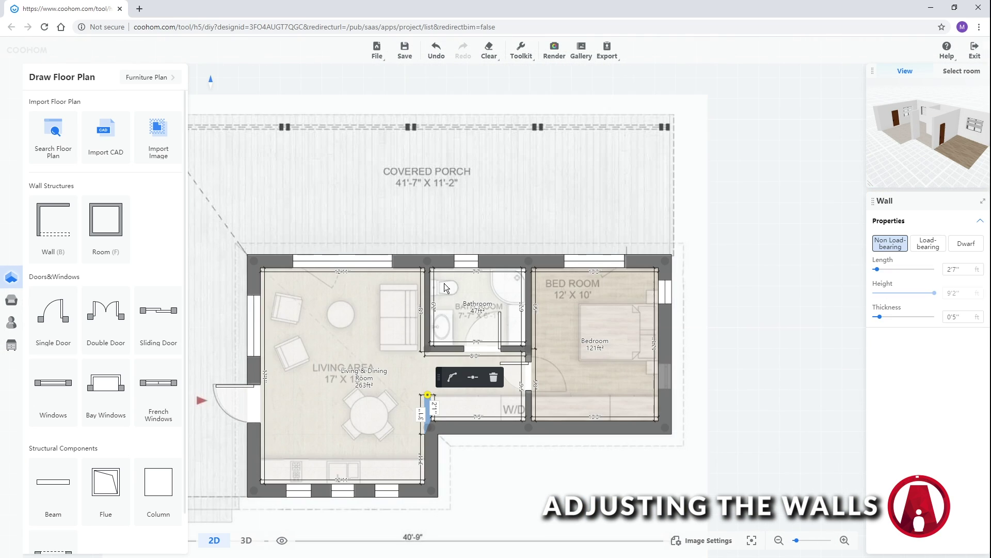
key("Escape")
scroll(575, 348, "up", 2)
scroll(576, 348, "up", 3)
Flip the hallway door, move its hinge to the other end, and widen it to 2'10".
left_click(537, 315)
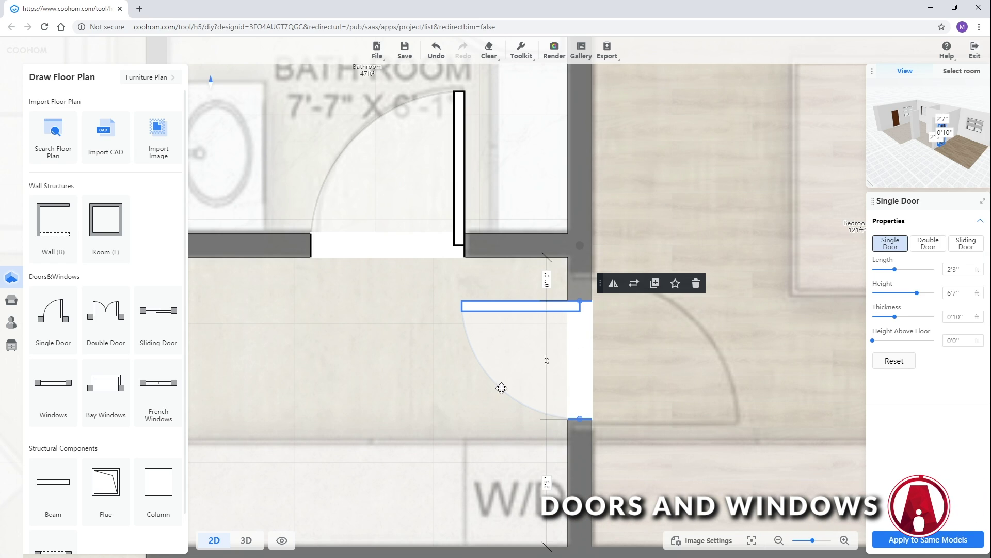
left_click(614, 290)
left_click(615, 290)
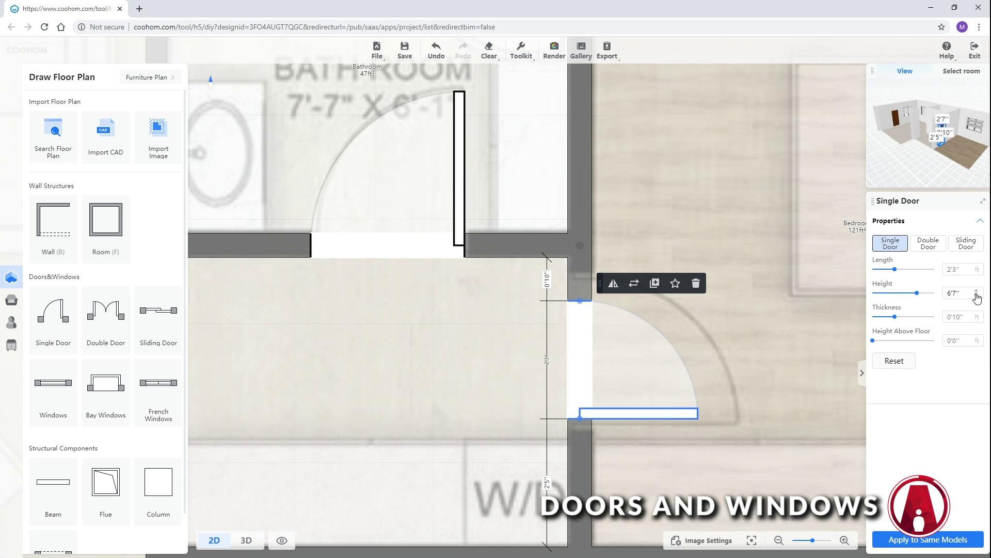
left_click_drag(687, 413, 711, 416)
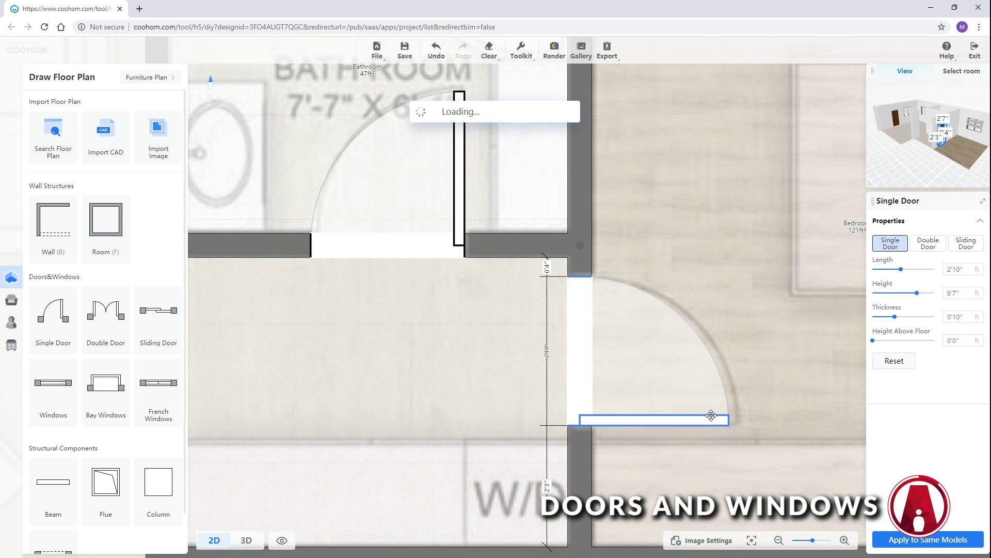
scroll(712, 416, "down", 4)
Select the bathroom door, then lengthen the bedroom's top-wall window in three increments.
left_click(517, 313)
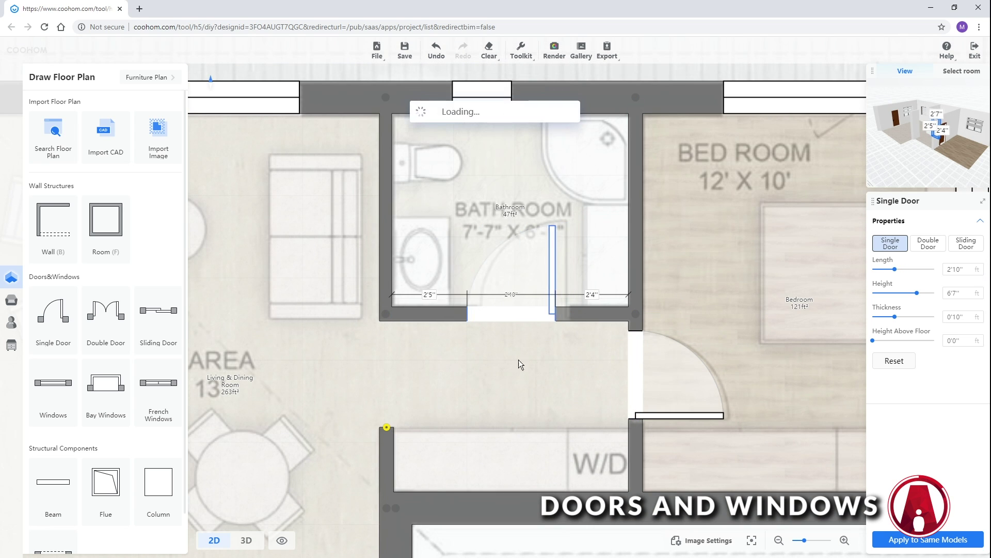
scroll(521, 360, "down", 2)
left_click(627, 207)
scroll(627, 217, "up", 4)
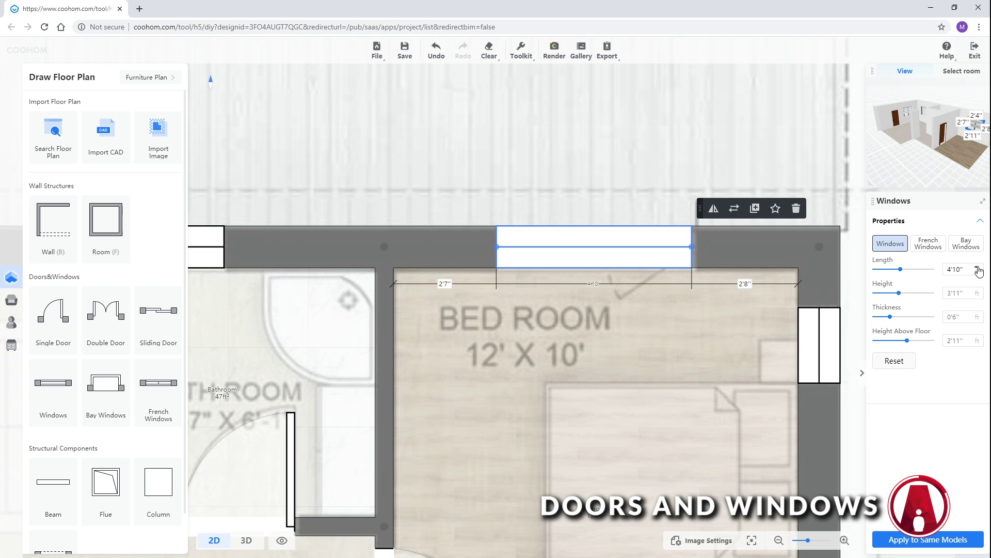
left_click(976, 267)
left_click(977, 267)
scroll(729, 382, "down", 3)
left_click(729, 382)
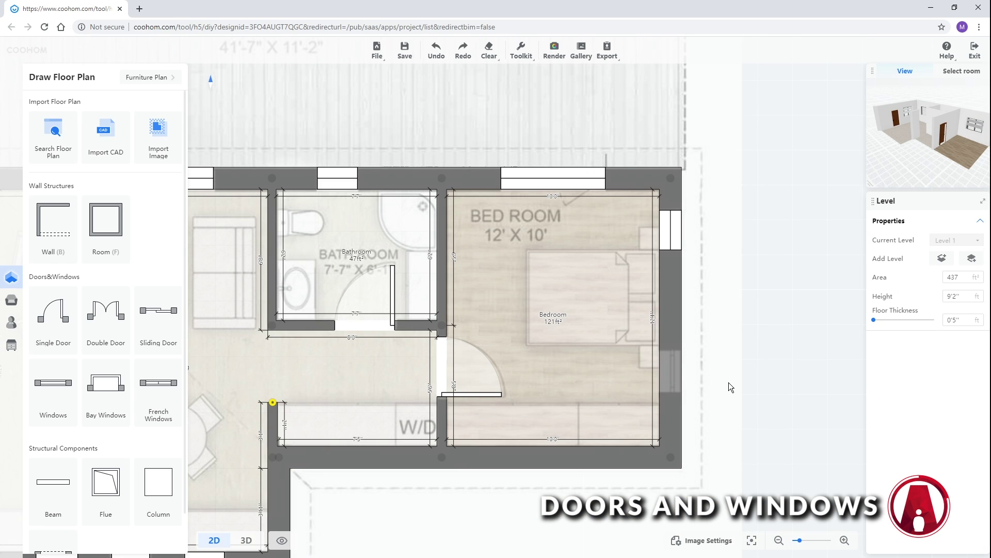
Slide the window on the bedroom's right wall lower along that wall.
left_click(676, 240)
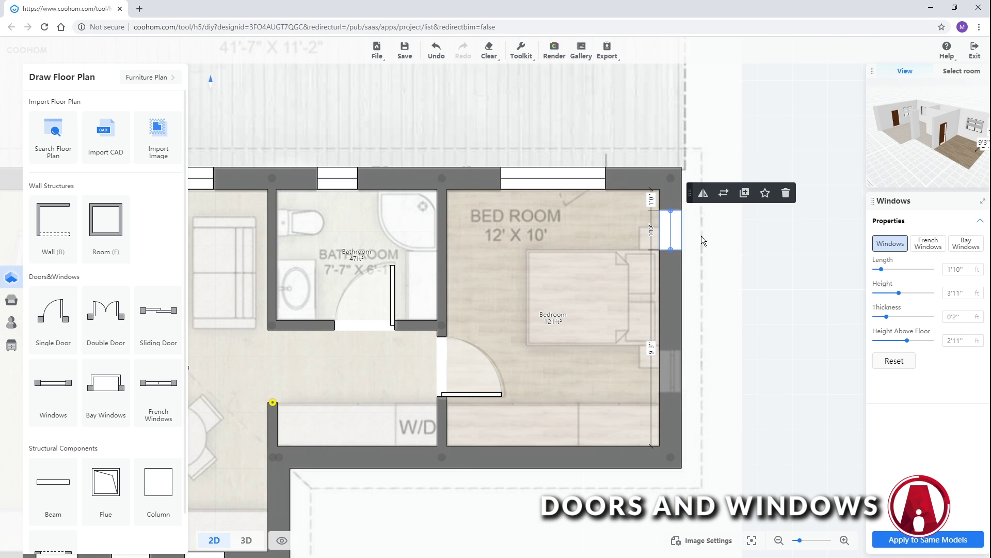
left_click(743, 195)
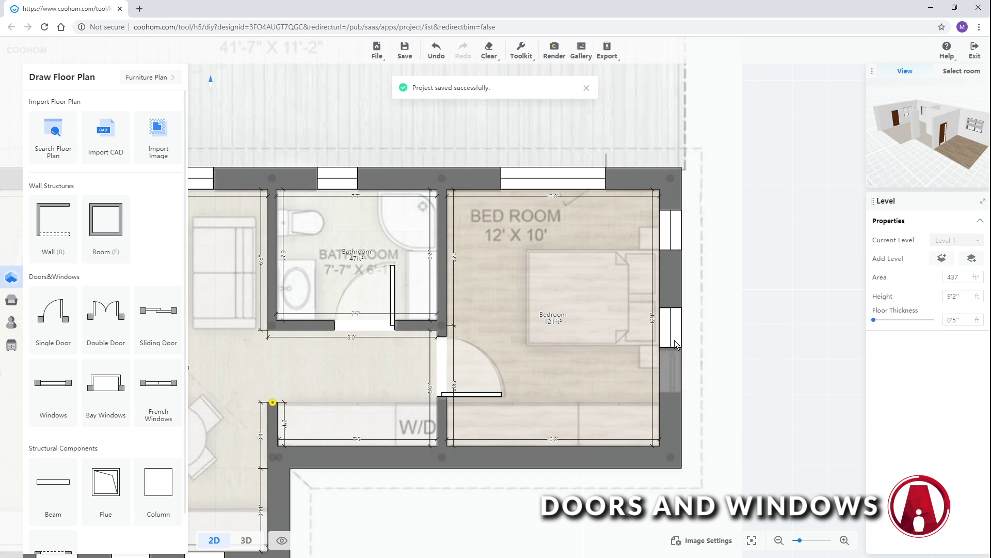
left_click_drag(674, 339, 669, 376)
left_click(677, 370)
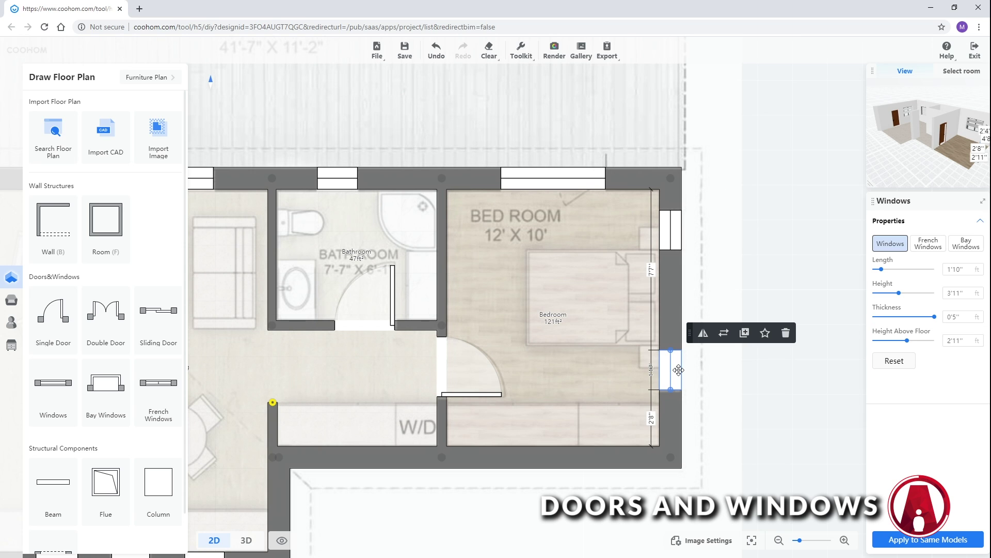
scroll(677, 369, "down", 3)
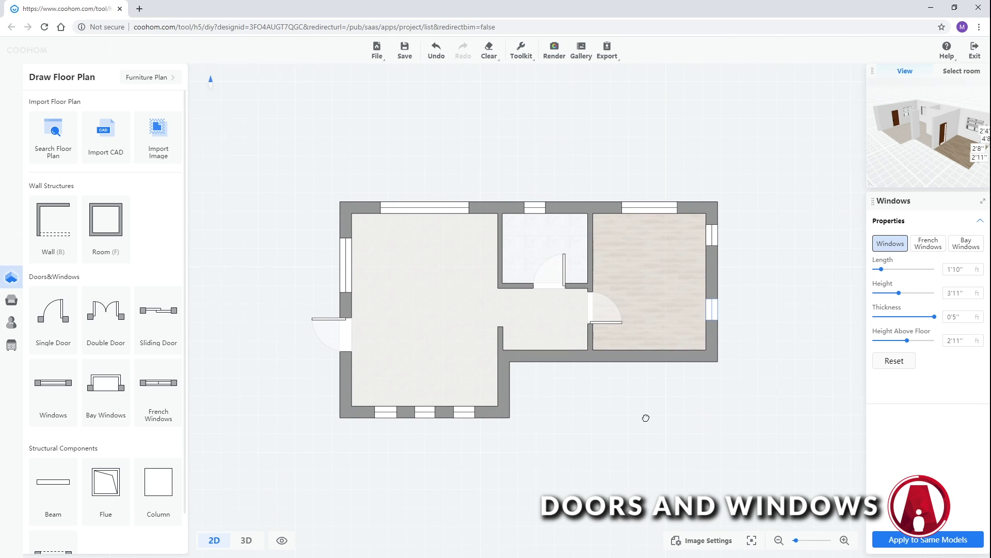
Switch the plan to 3D and orbit to an overhead view of the apartment.
left_click(826, 417)
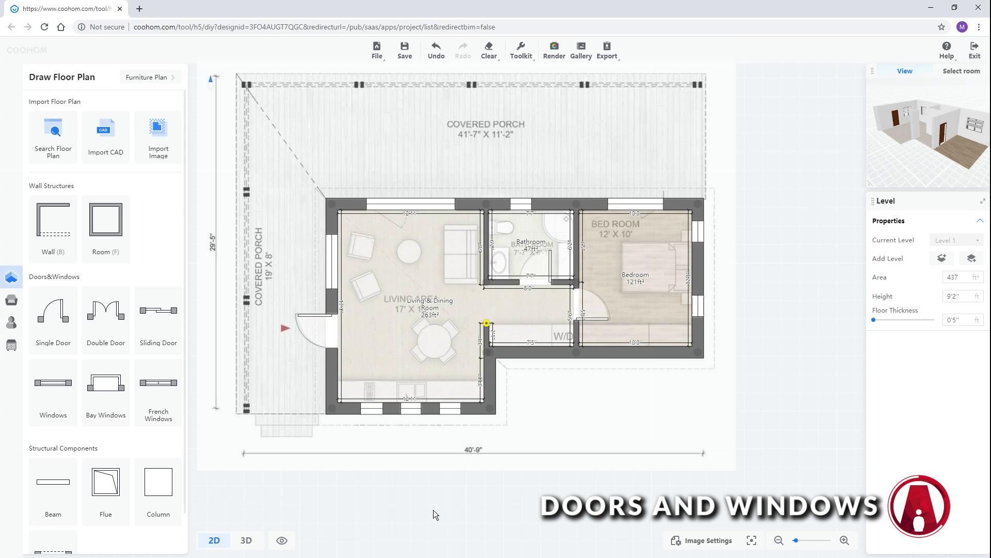
mouse_move(212, 547)
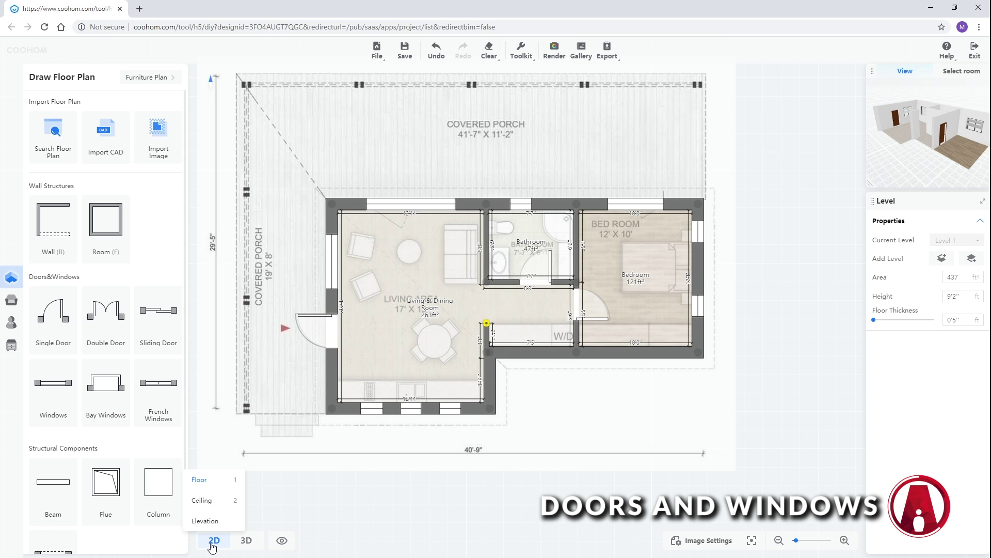
left_click(246, 540)
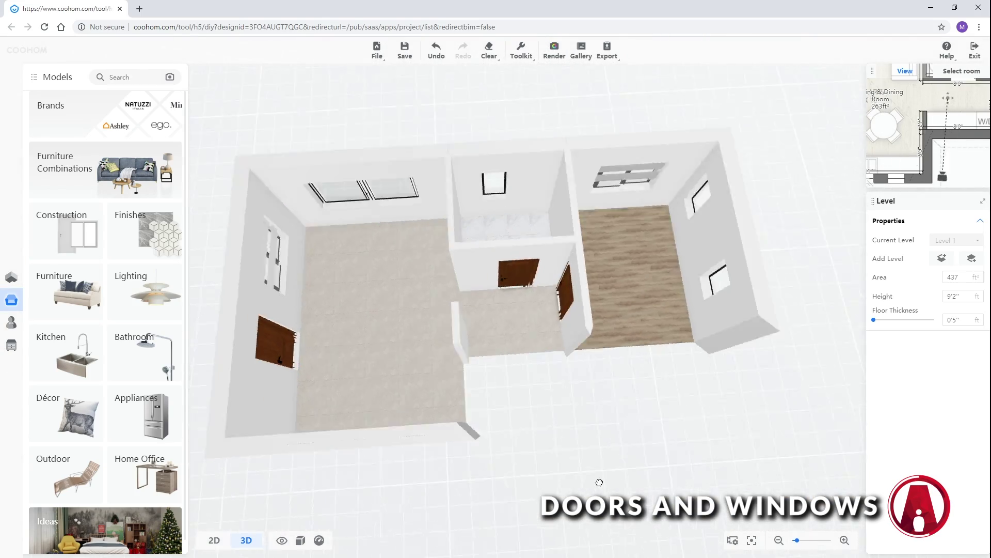
left_click_drag(599, 483, 506, 458)
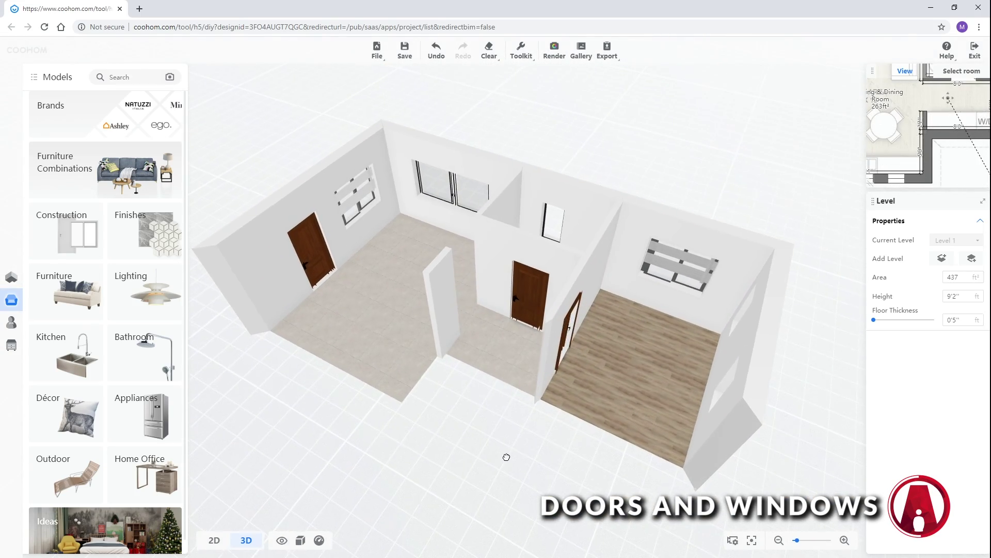
Replace the left-wall entry door with the dark glass-panel model.
left_click(308, 250)
left_click(380, 300)
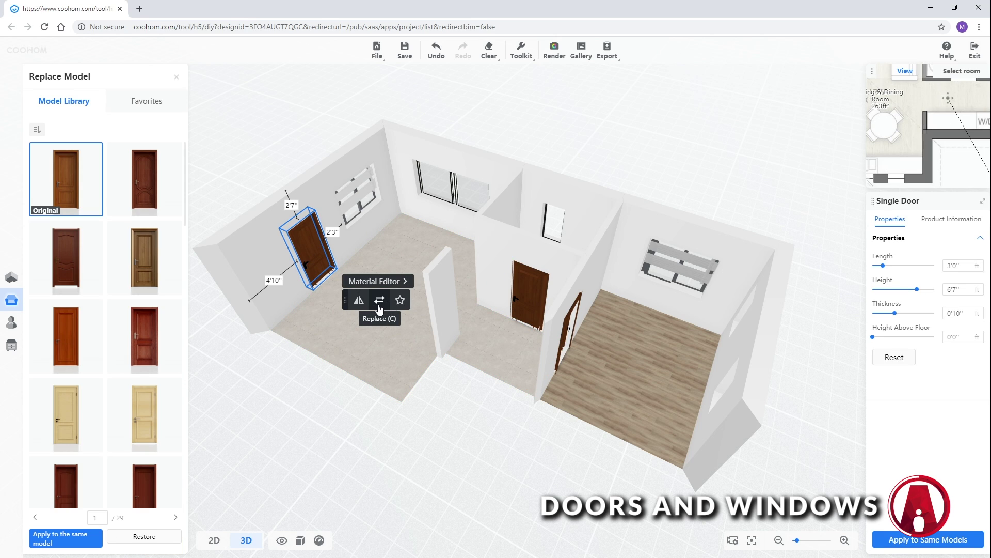
scroll(151, 302, "down", 10)
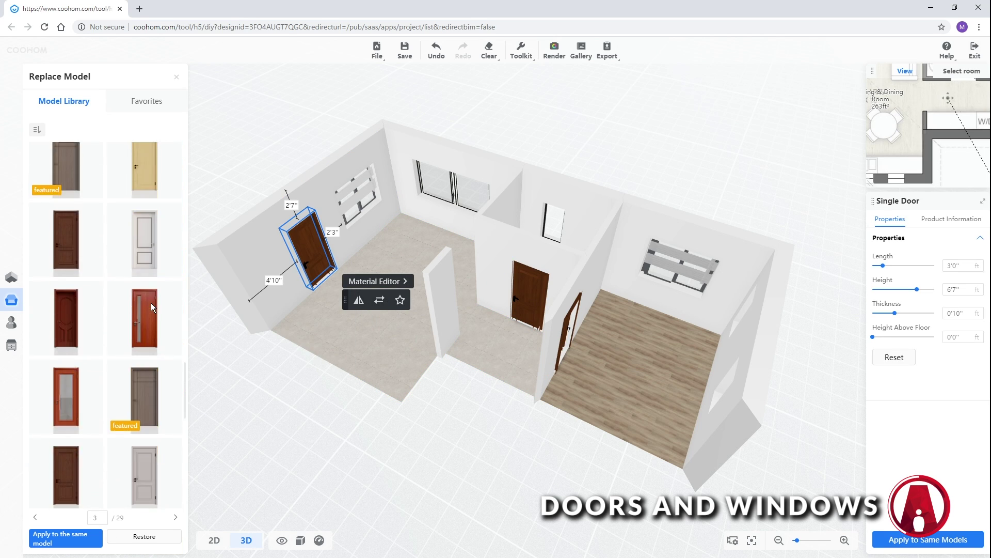
scroll(151, 303, "down", 3)
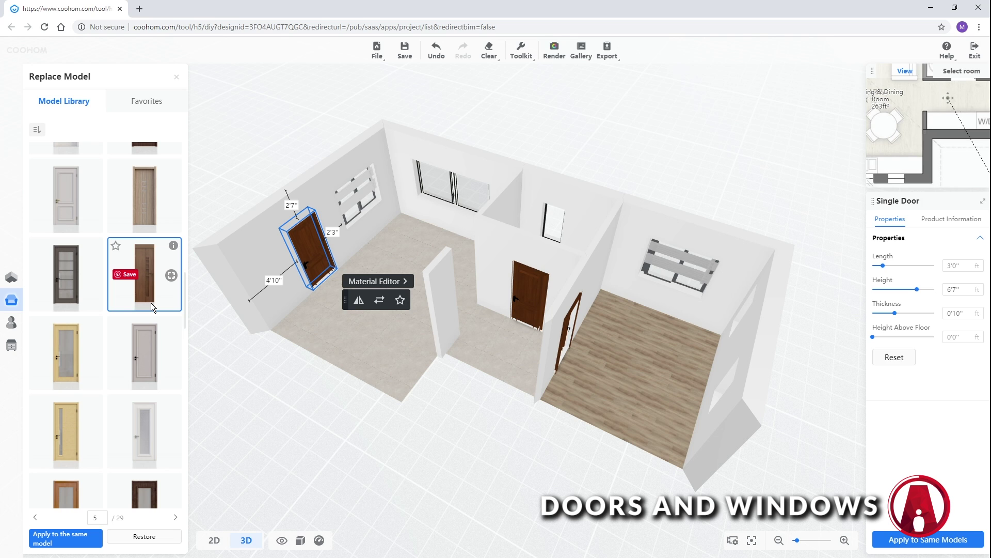
left_click(75, 300)
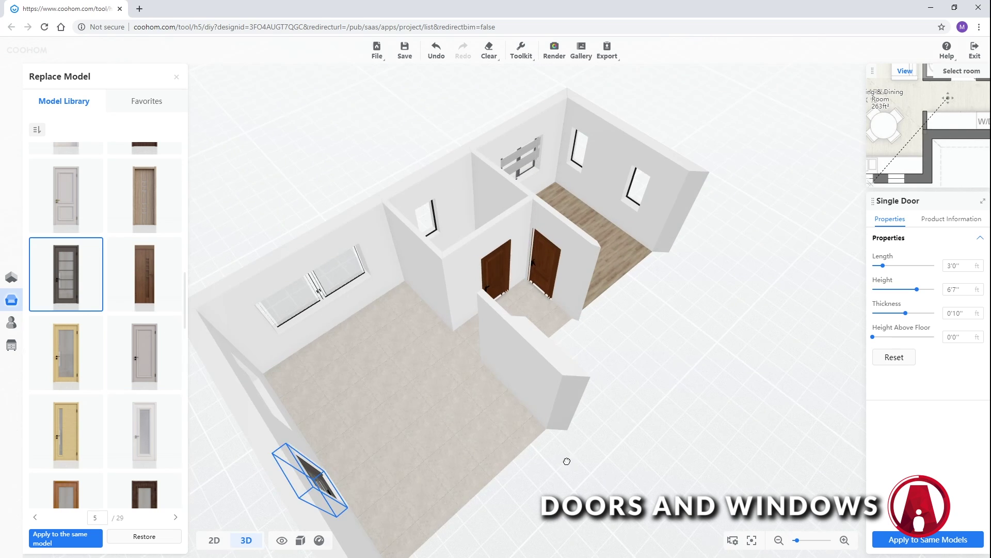
Swap the door beside the wood-floored room for the grey panel model.
left_click(493, 266)
left_click(540, 256)
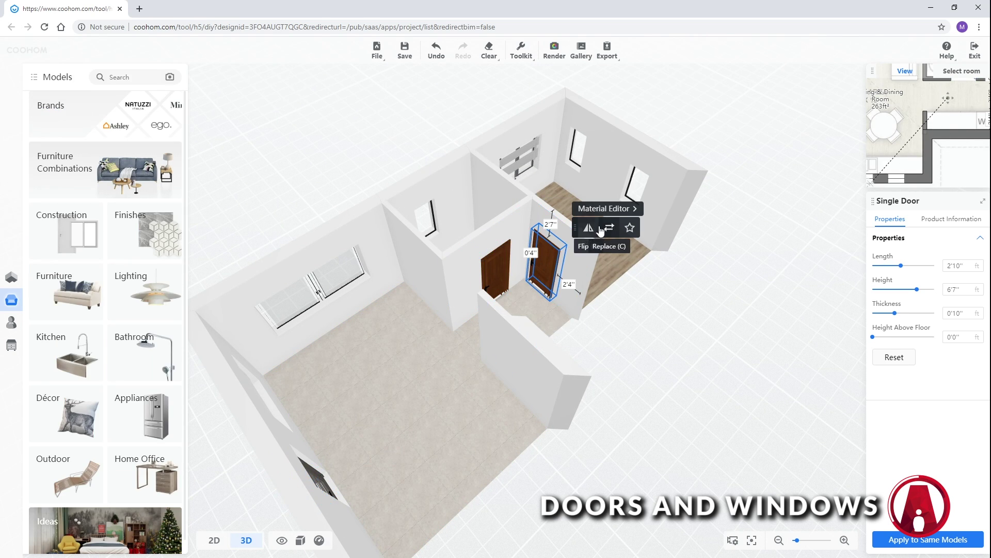
left_click(612, 229)
scroll(120, 243, "down", 6)
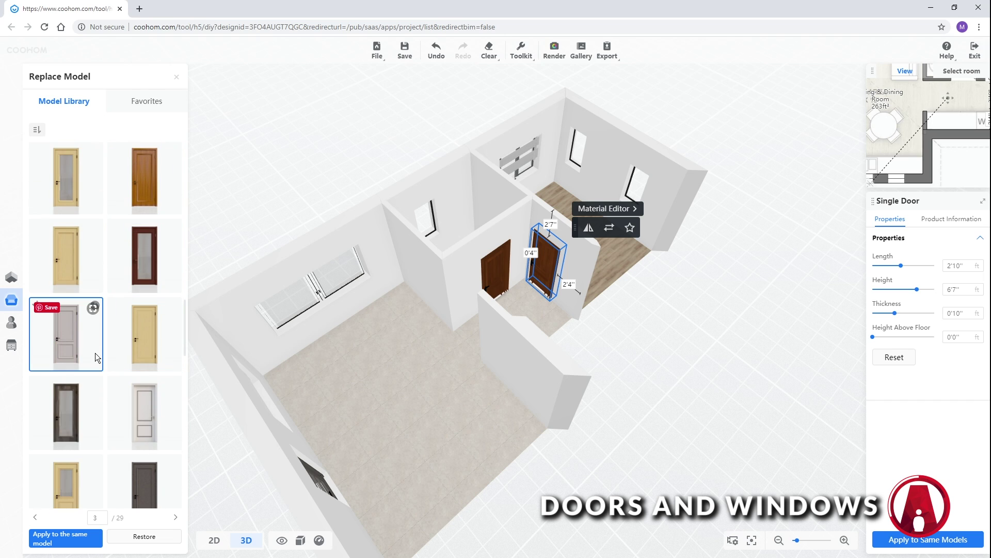
left_click(78, 352)
left_click(497, 271)
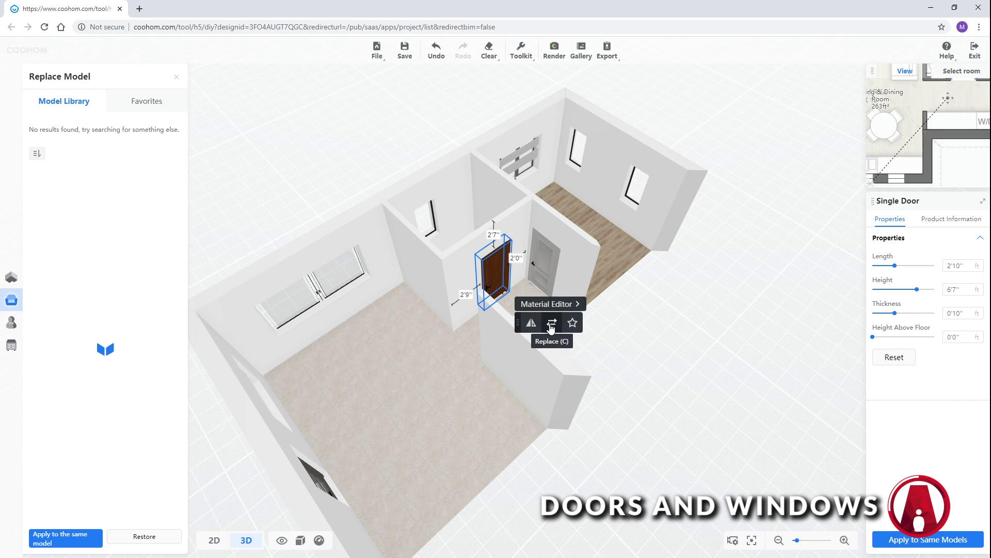
scroll(103, 309, "down", 6)
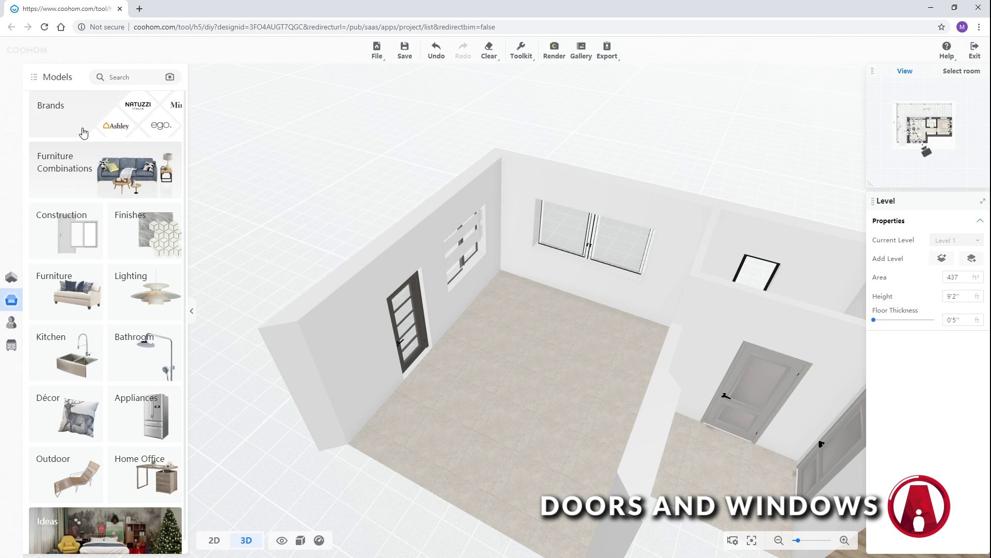
Replace the tiled room's wall door with a Pella Corporation door from the Brands catalog.
left_click(66, 126)
scroll(153, 279, "down", 5)
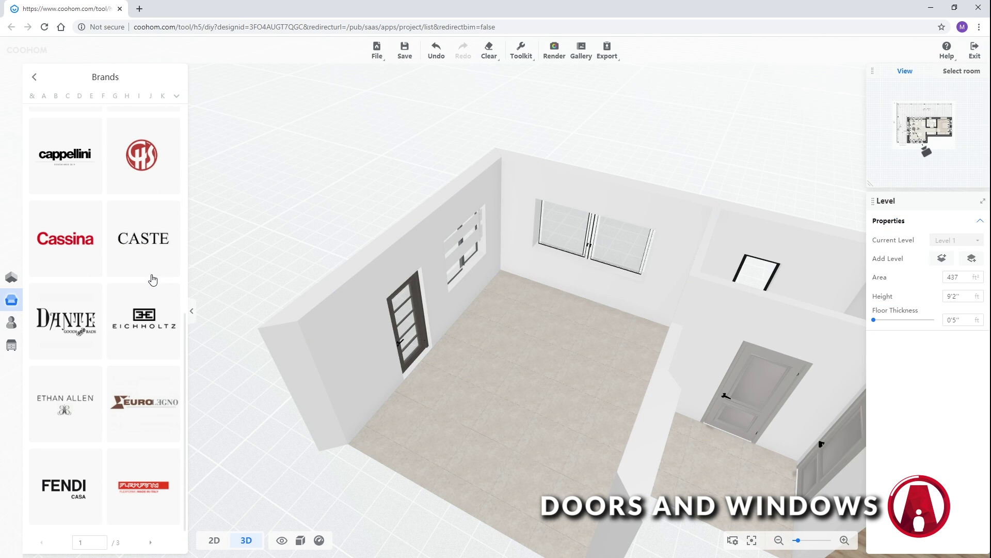
left_click(151, 542)
left_click(153, 504)
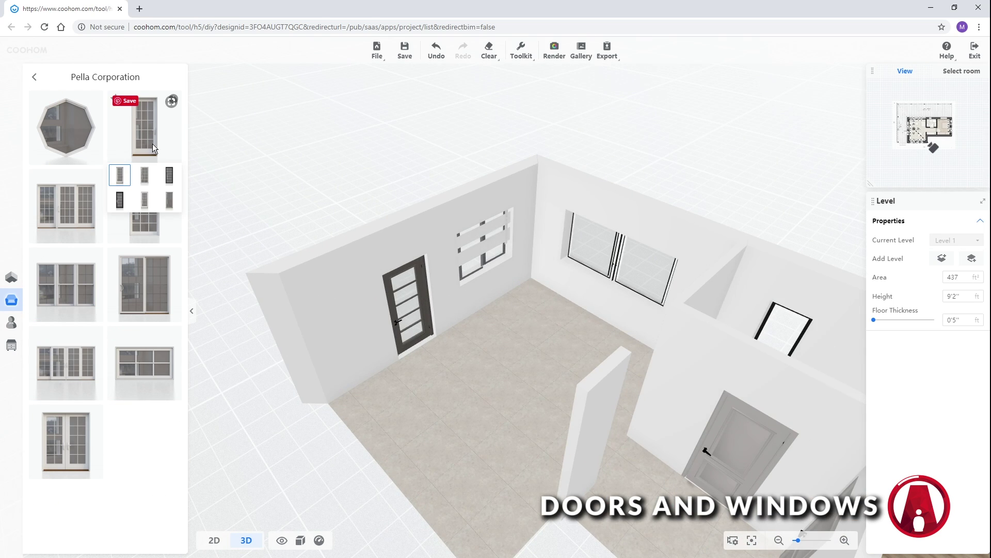
left_click(129, 203)
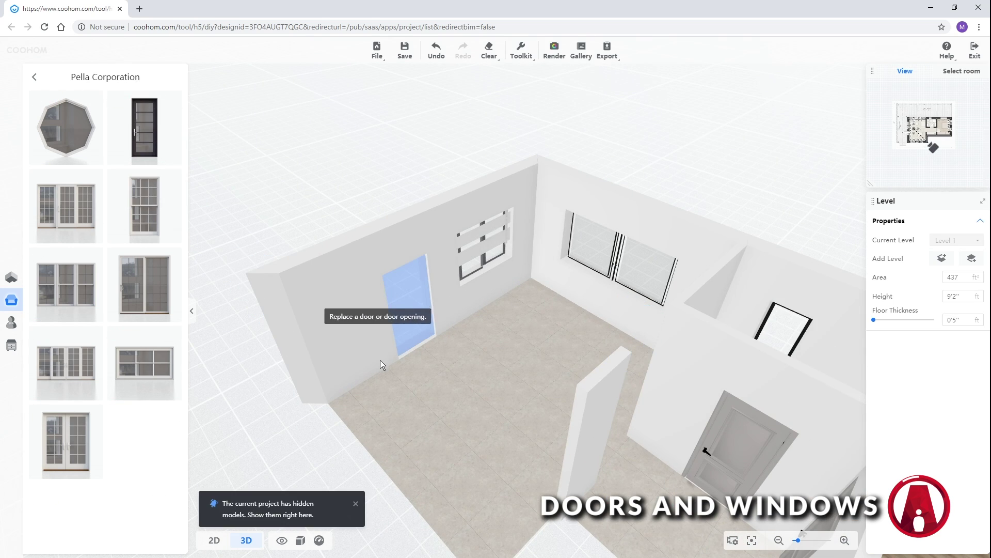
left_click(410, 333)
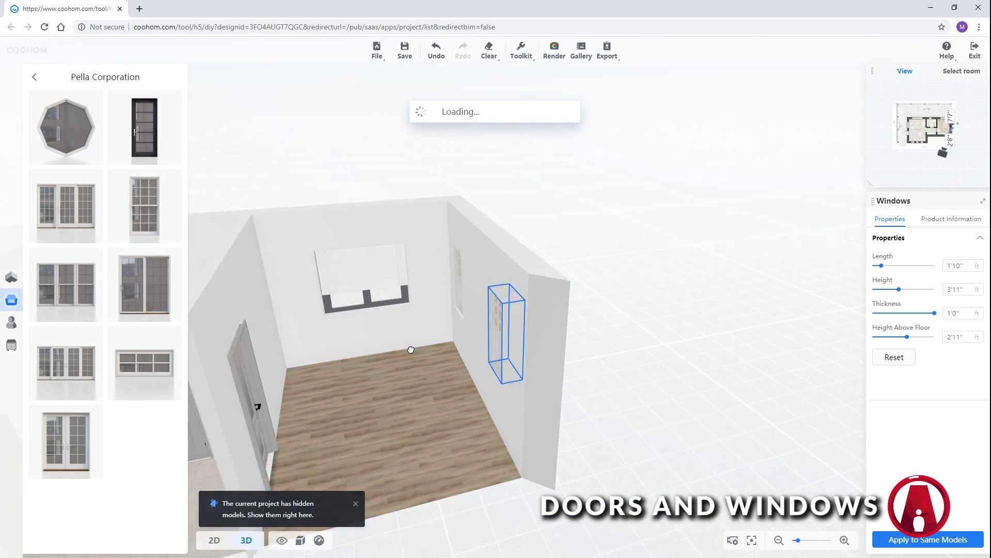
mouse_move(67, 302)
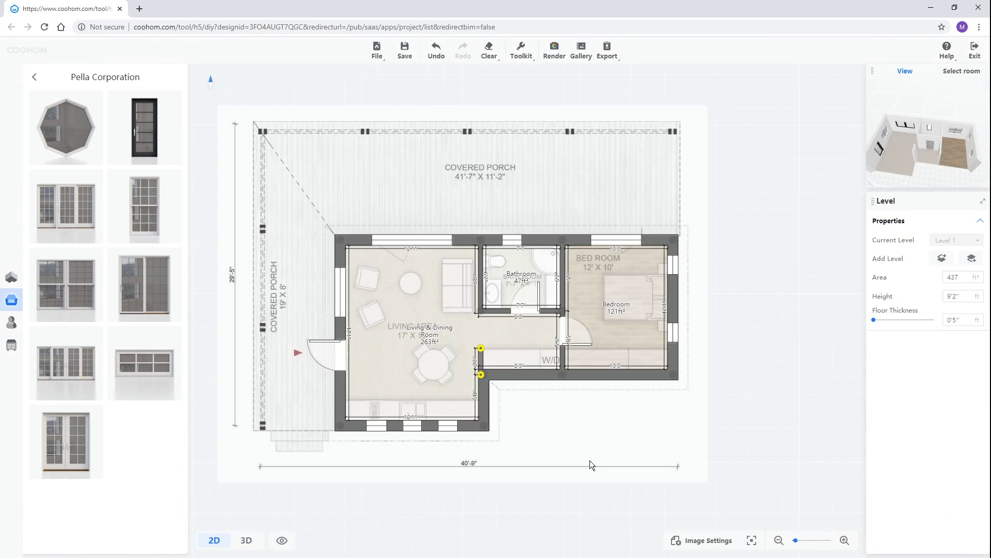
Lay out a loveseat, round table, armchairs, round dining set and bedroom set.
mouse_move(30, 243)
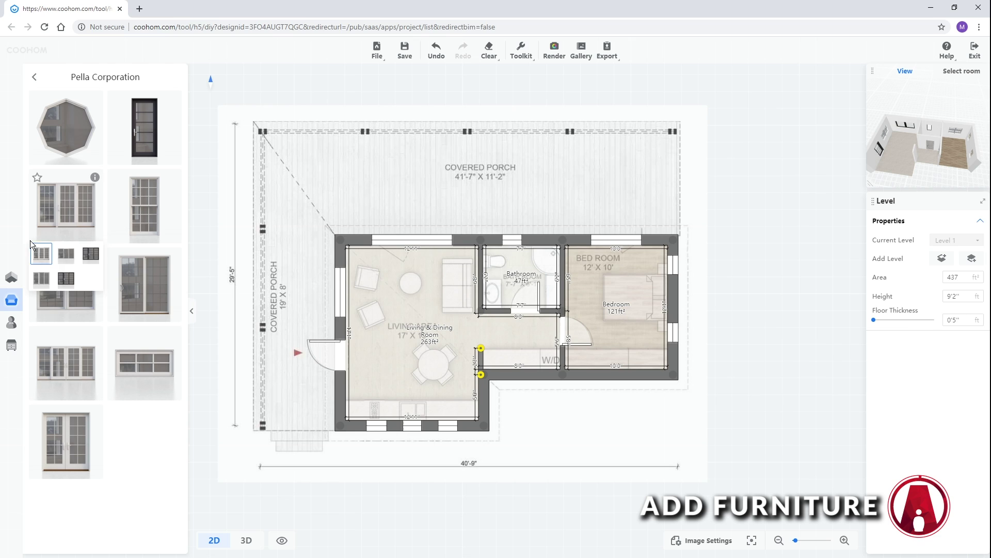
left_click(14, 281)
left_click(129, 83)
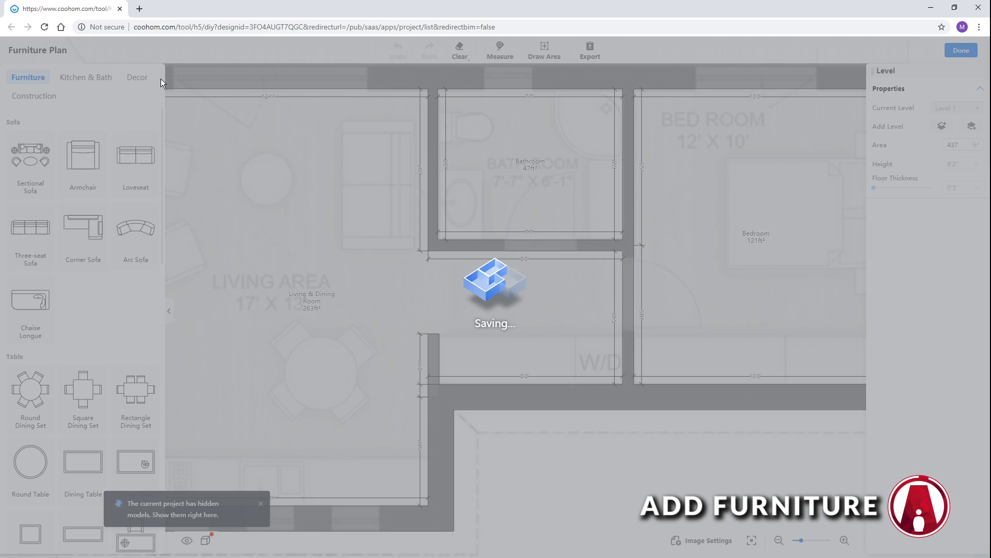
left_click_drag(136, 154, 433, 261)
left_click_drag(30, 462, 362, 256)
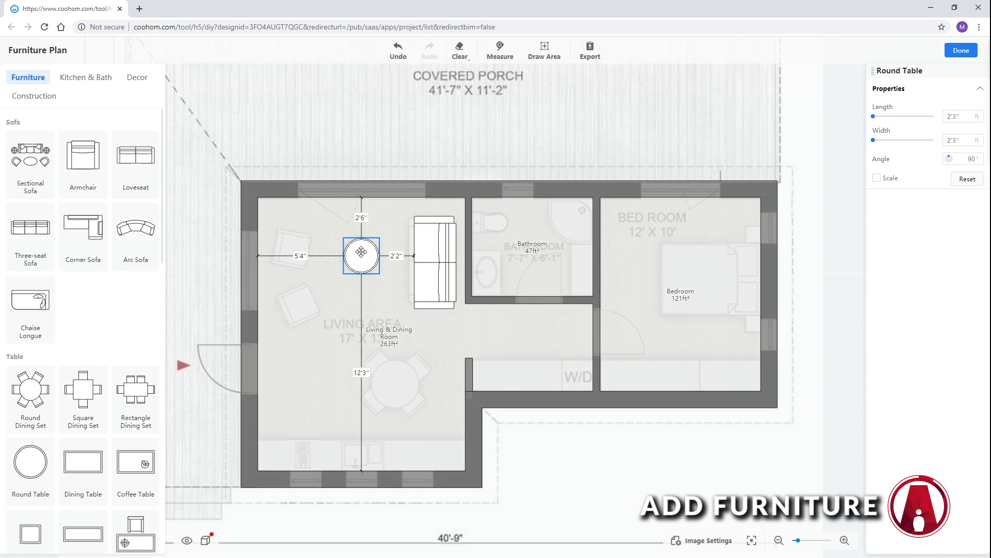
left_click_drag(83, 154, 288, 250)
left_click_drag(83, 155, 298, 305)
left_click_drag(31, 408, 398, 379)
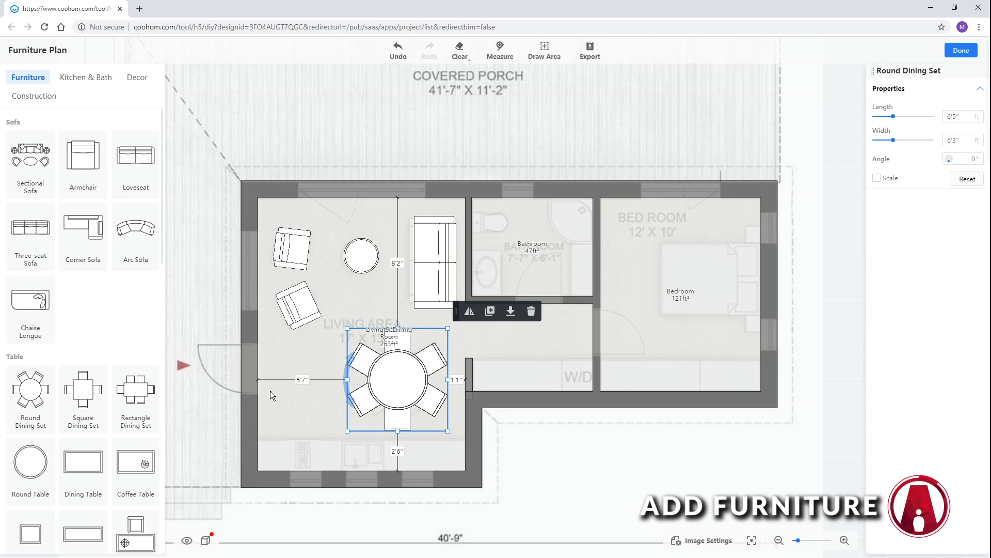
scroll(83, 310, "down", 10)
left_click_drag(30, 297, 729, 274)
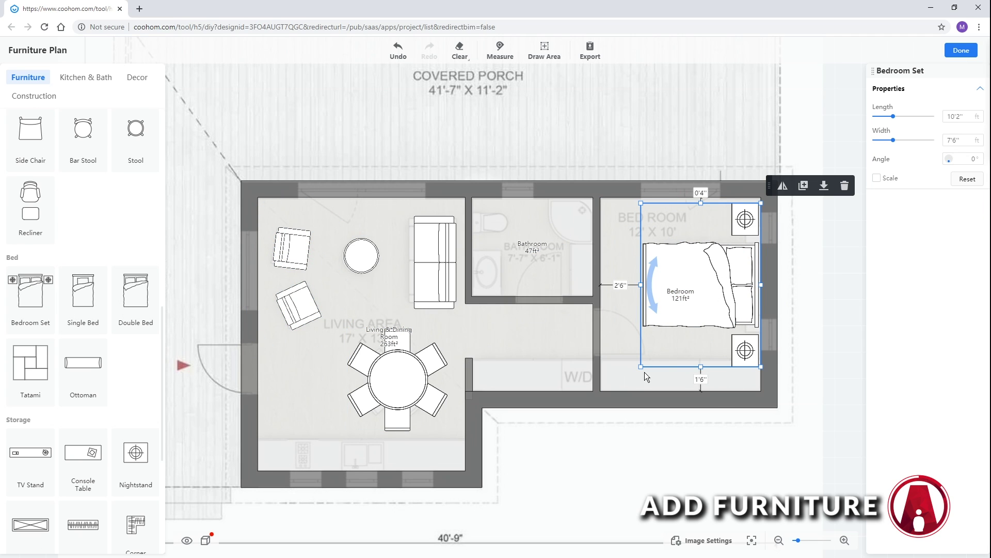
Add an I-shaped kitchen, diamond shower, bathroom cabinet and sitting toilet, nudging the dining set up.
left_click(86, 77)
left_click_drag(30, 160, 364, 451)
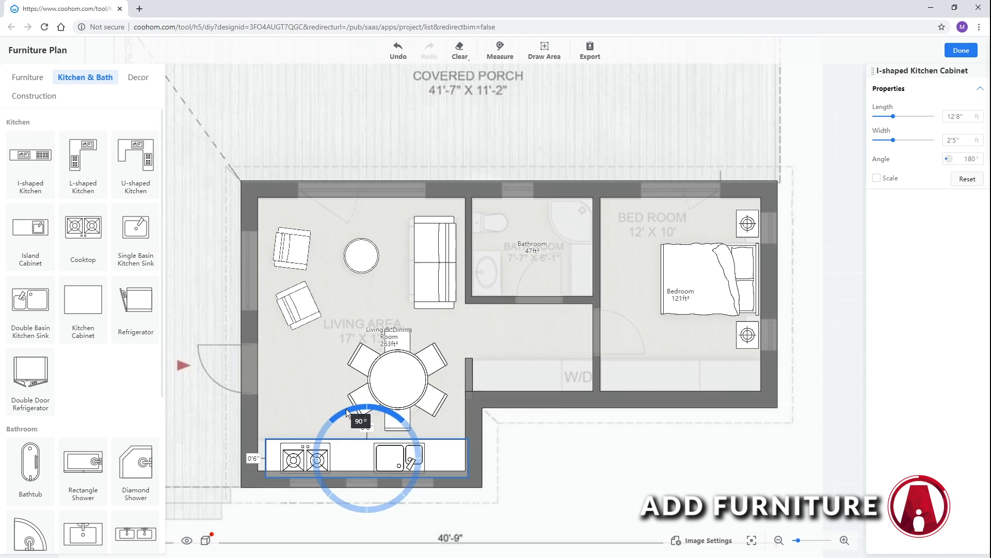
left_click_drag(398, 380, 391, 369)
left_click_drag(136, 465, 568, 220)
scroll(83, 310, "down", 2)
left_click_drag(83, 465, 488, 269)
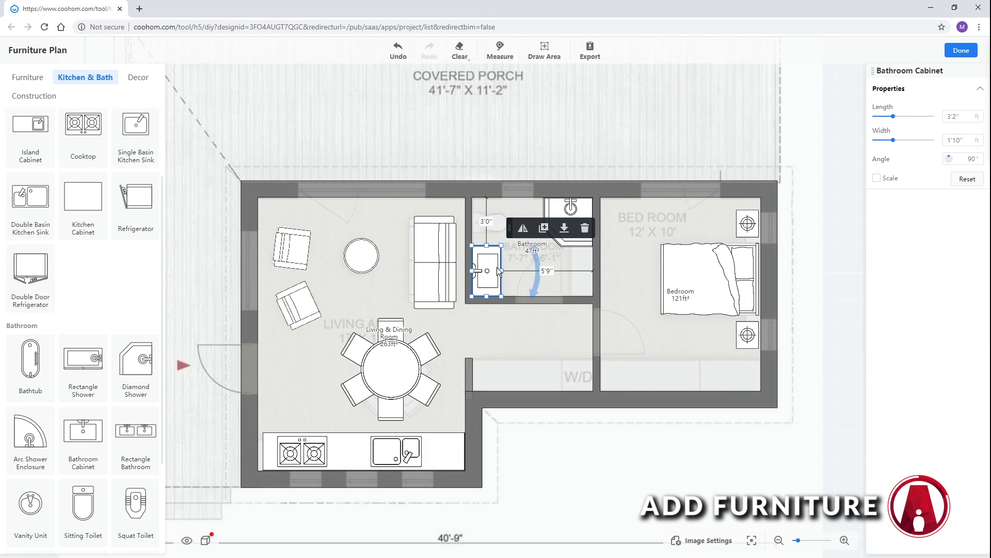
scroll(83, 310, "down", 2)
left_click_drag(82, 367, 490, 222)
Finish the furniture plan and confirm syncing its models into the design.
left_click(634, 447)
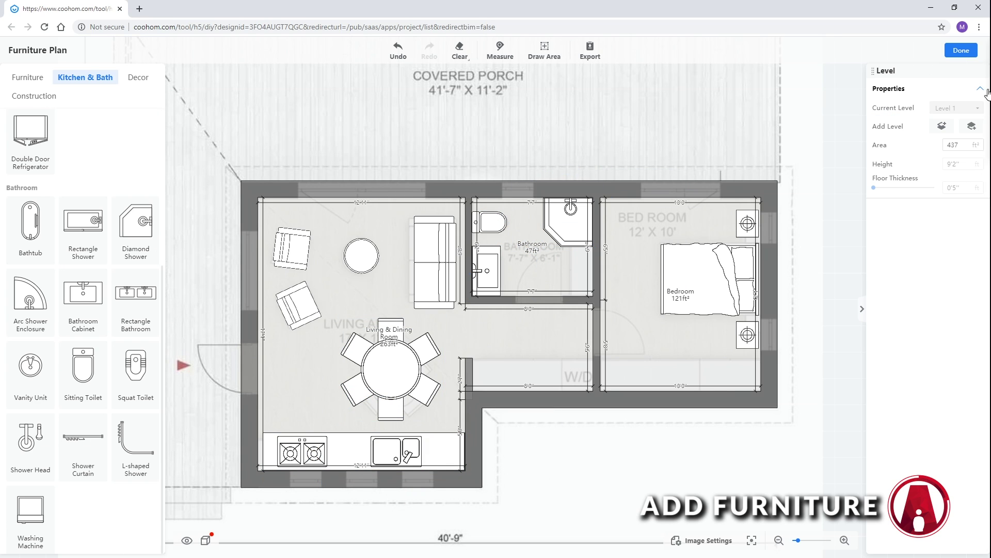
left_click(967, 54)
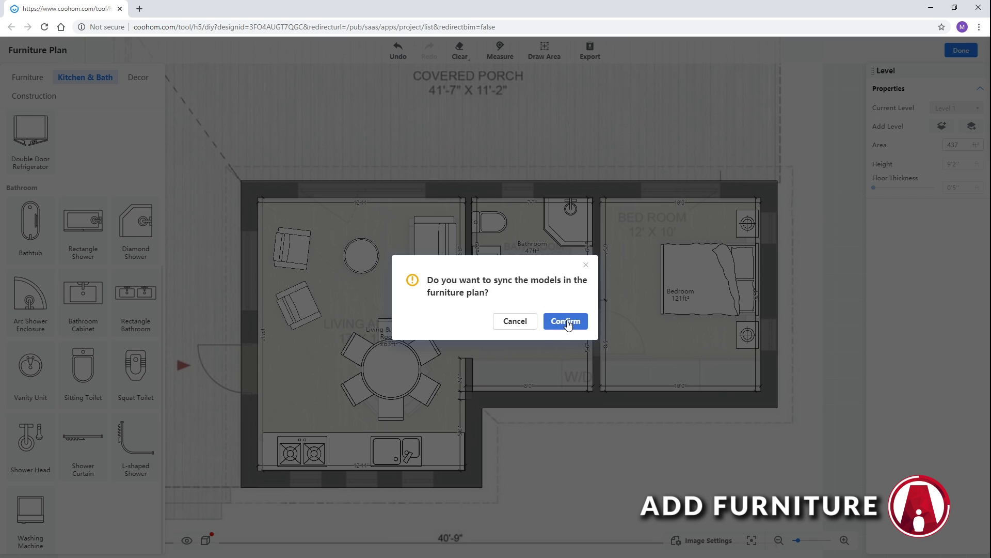
left_click(566, 322)
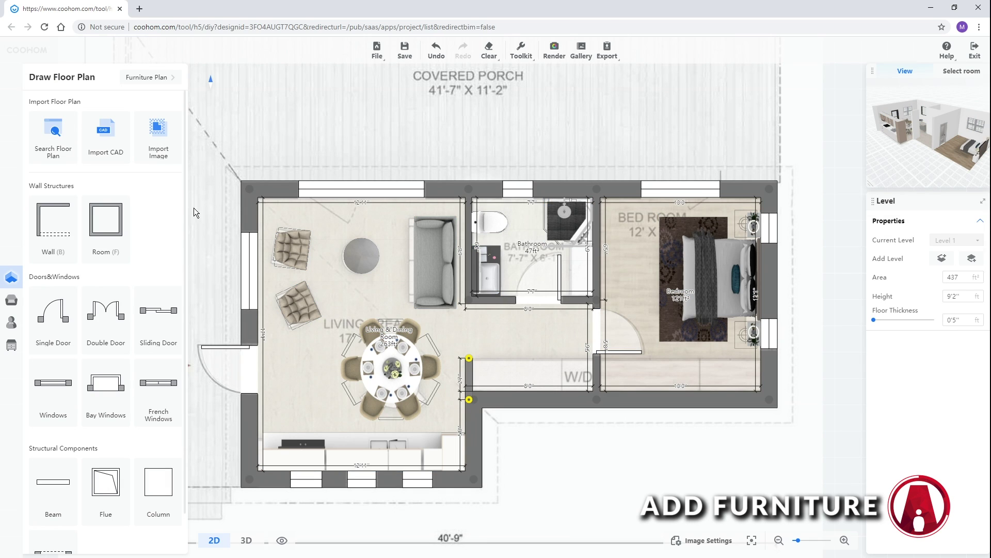
Switch to the 3D view and orbit the apartment to see the bedroom side.
left_click(247, 540)
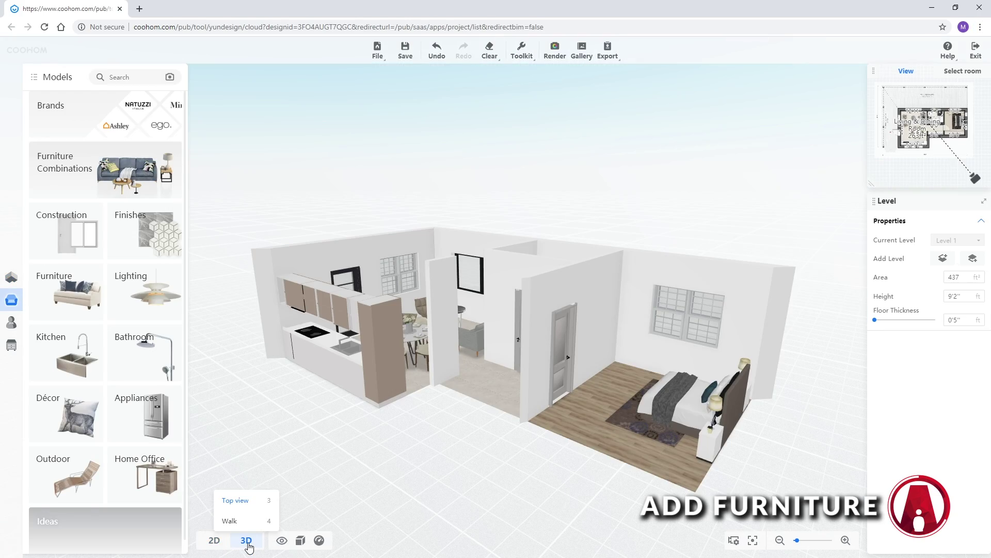
left_click_drag(342, 432, 655, 445)
scroll(655, 445, "up", 3)
scroll(594, 449, "down", 2)
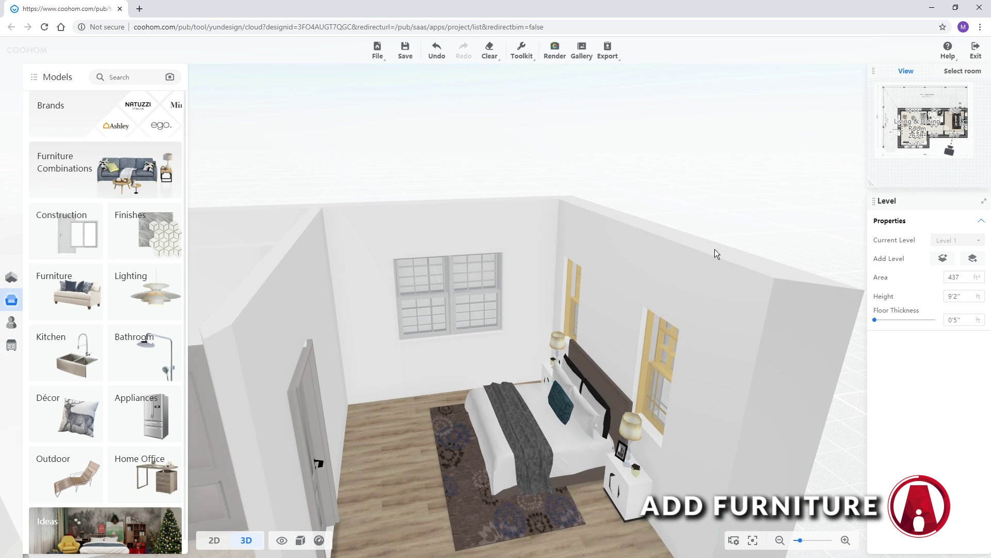
Replace the bedroom's bed with a modern fabric bed model.
left_click(556, 454)
left_click(726, 417)
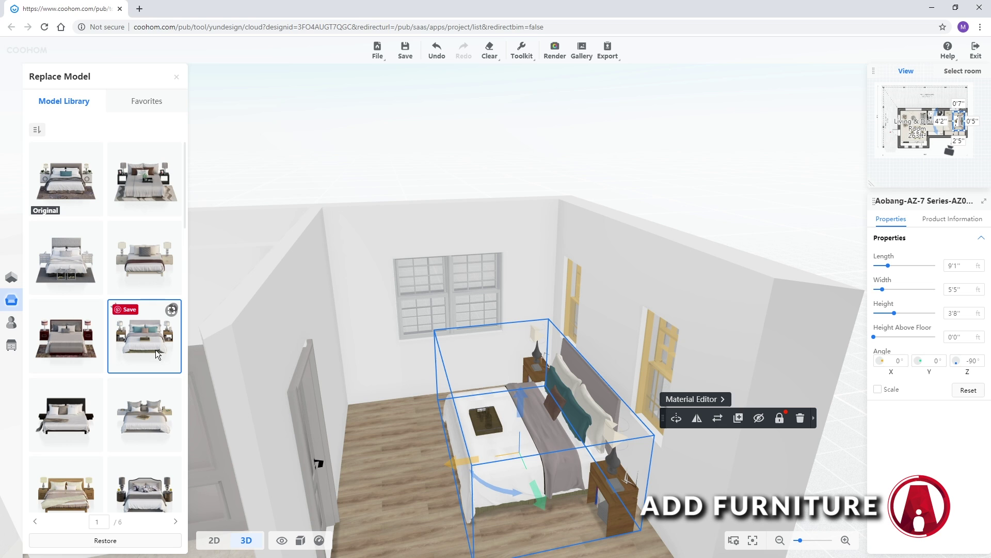
left_click(157, 423)
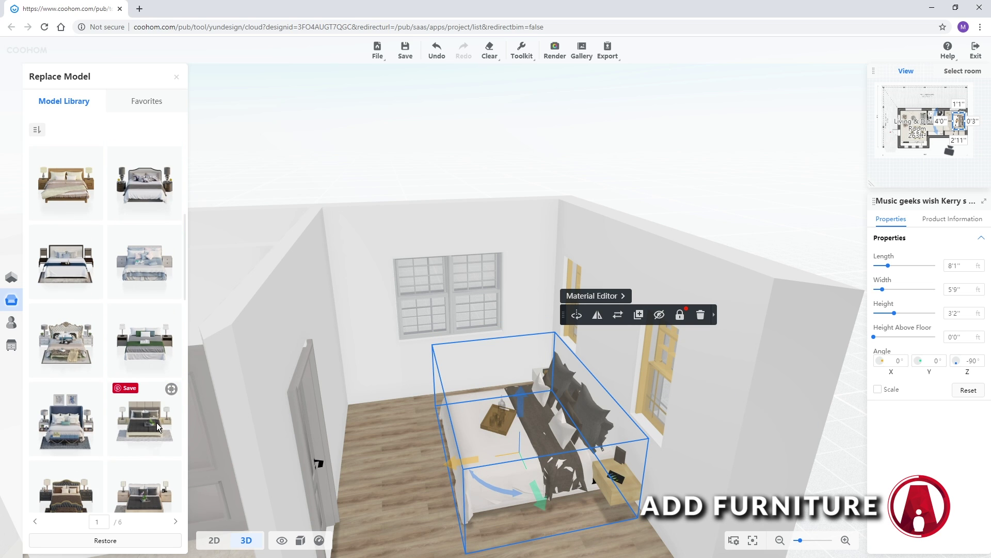
left_click(155, 423)
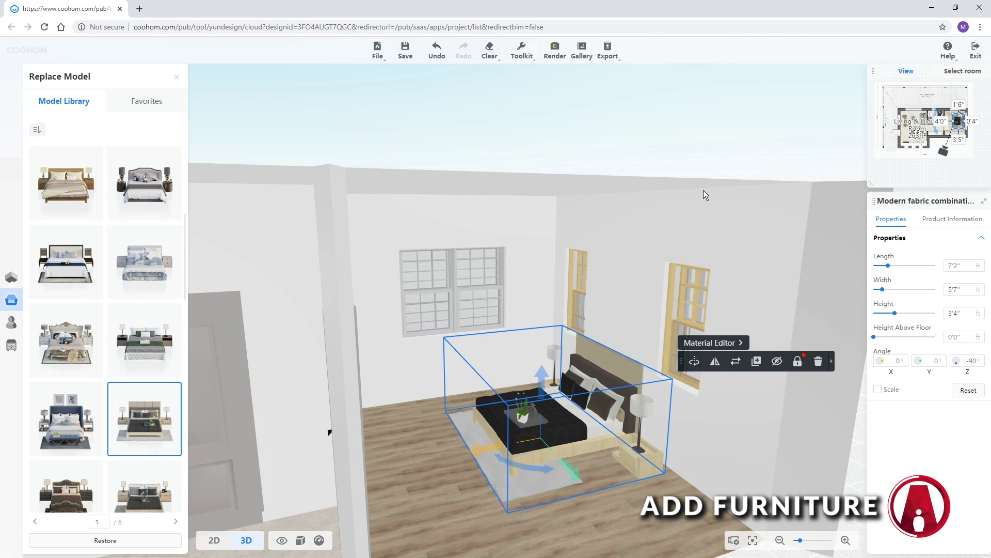
scroll(165, 486, "down", 5)
left_click(128, 460)
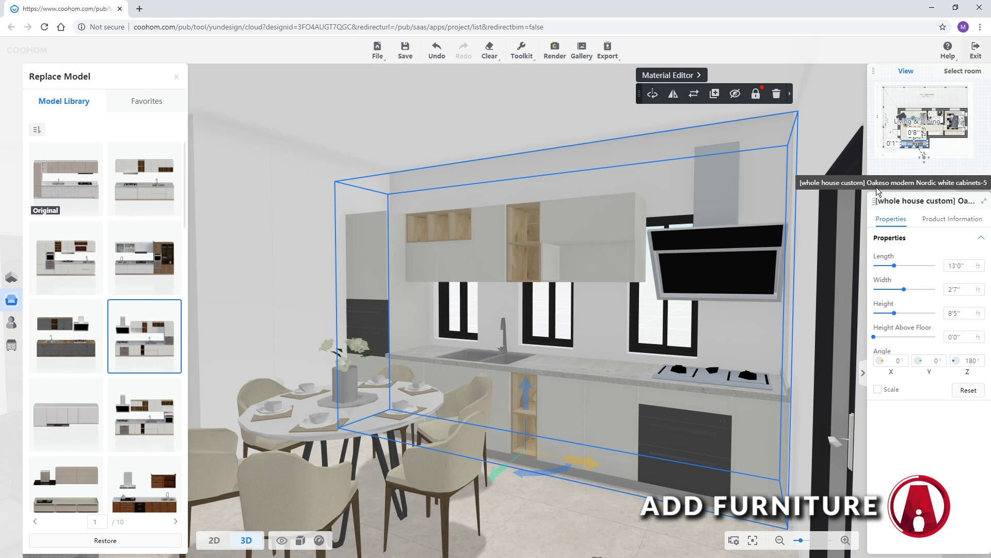
Enlarge the overview plan, pull the kitchen cabinet flush to the wall, and select the kitchen windows.
left_click_drag(871, 182, 627, 487)
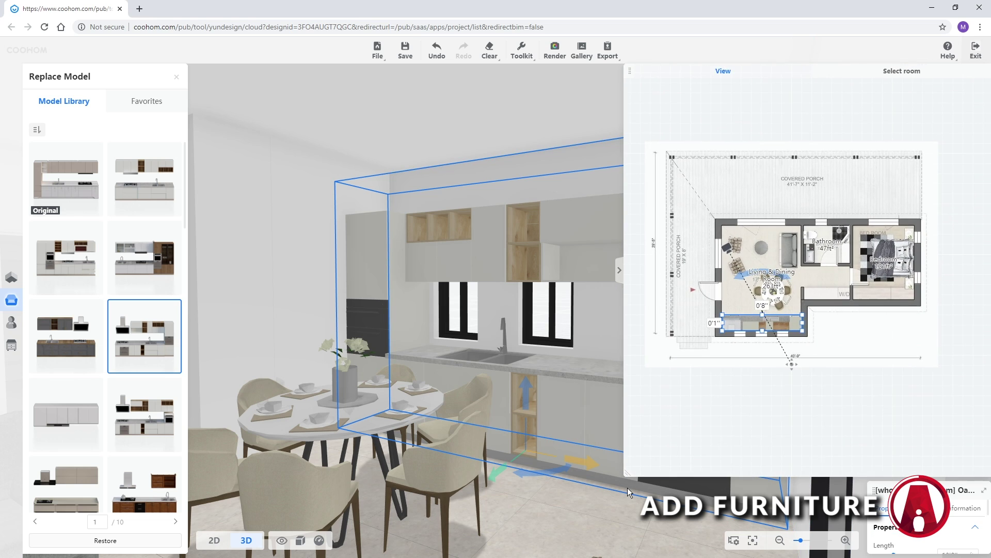
scroll(803, 311, "up", 3)
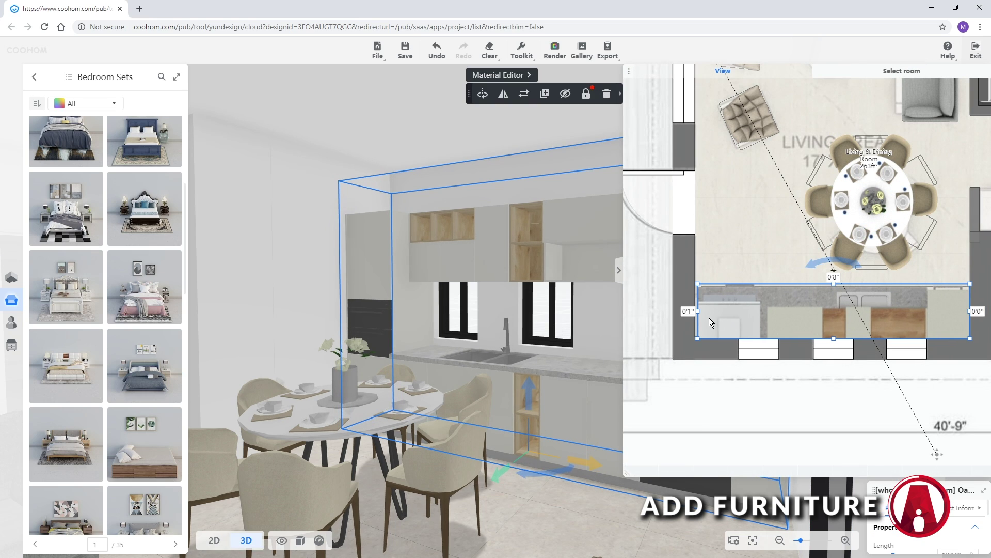
left_click_drag(972, 311, 969, 311)
scroll(654, 533, "down", 3)
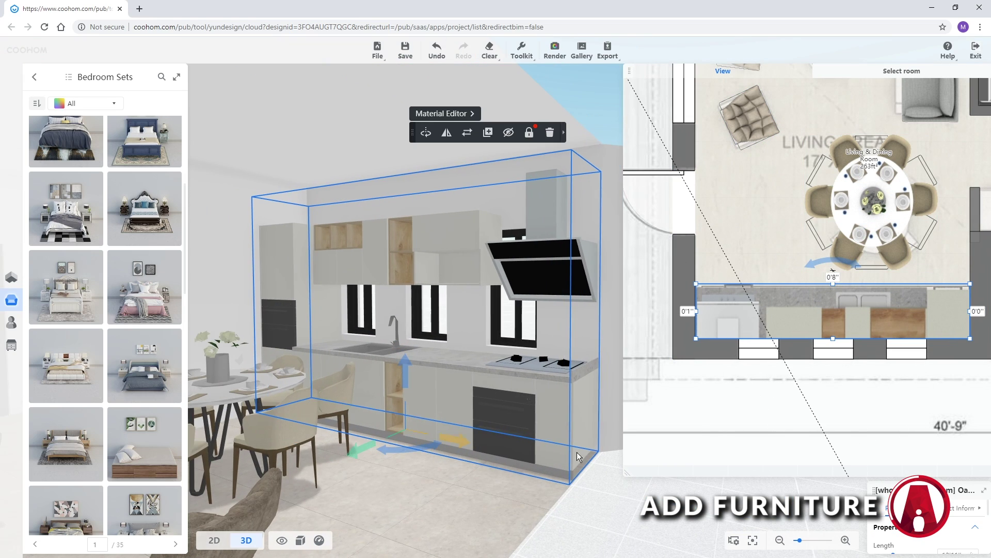
left_click(833, 353)
left_click(766, 354)
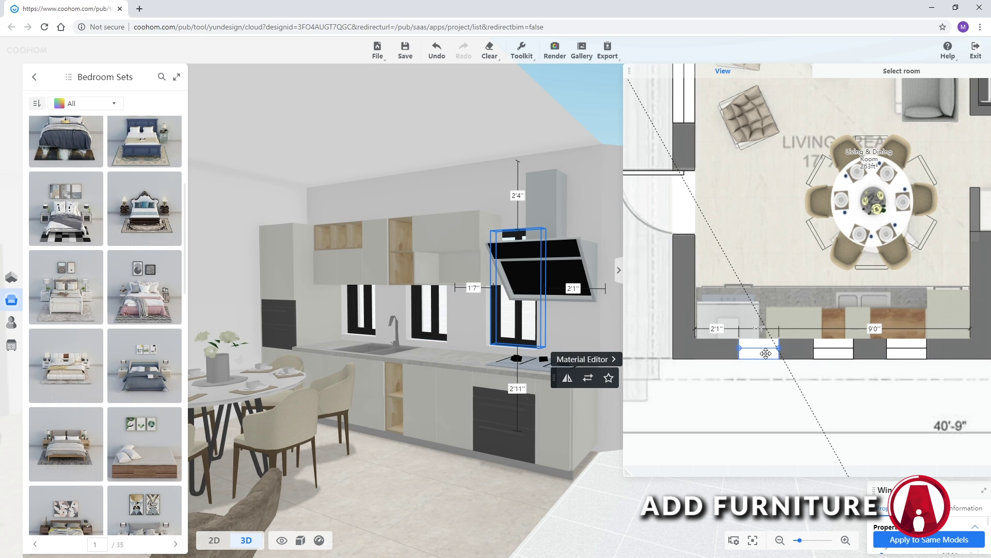
In the 2D plan, place a new window model from the Windows catalogue on the kitchen wall.
left_click(214, 541)
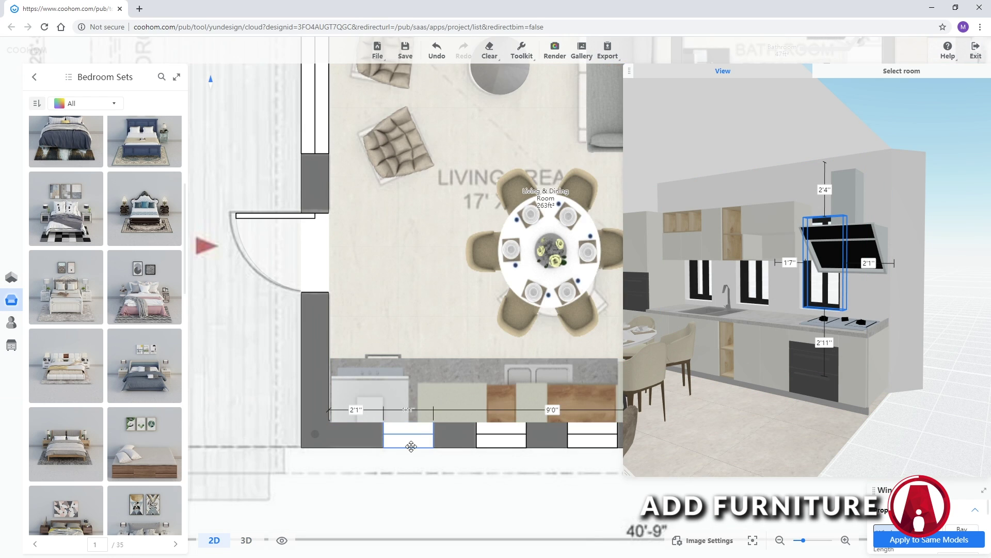
left_click(12, 300)
left_click(136, 222)
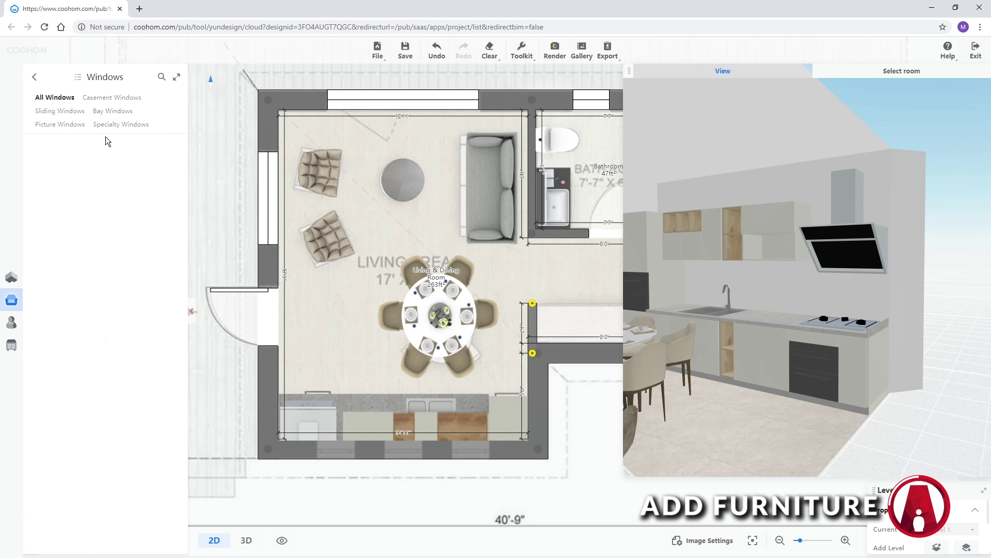
scroll(104, 188, "down", 5)
scroll(104, 188, "down", 5)
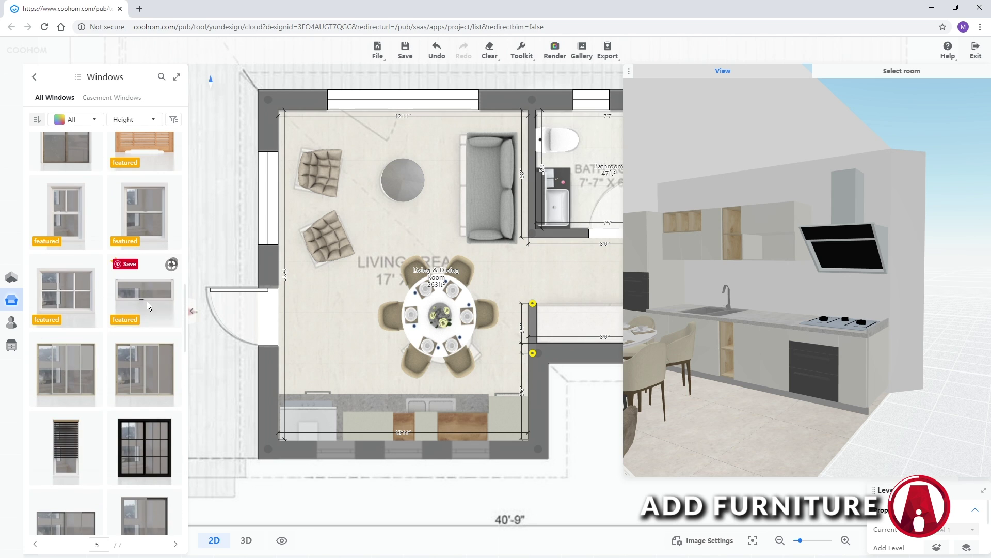
left_click(137, 287)
left_click(318, 454)
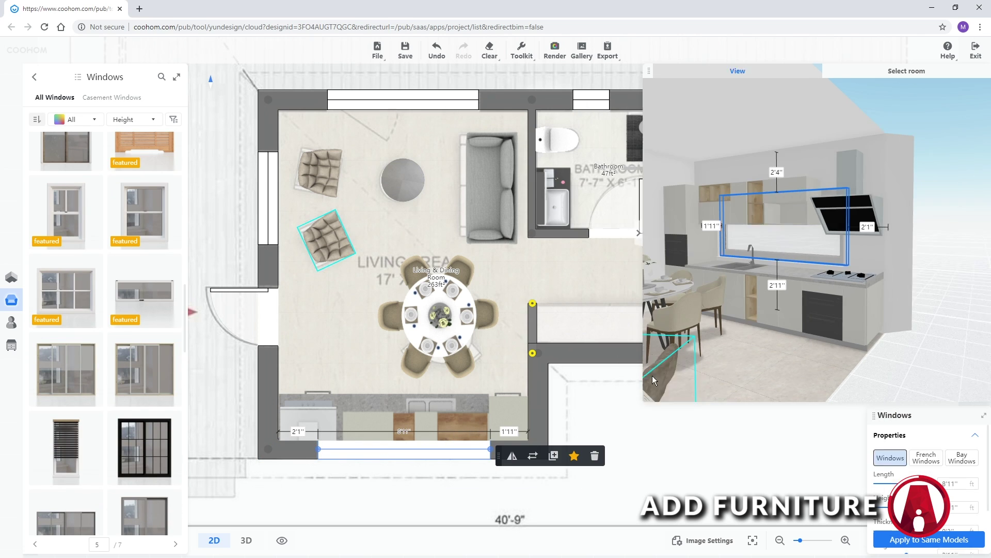
Resize the new window to 7'11" long and 1'10" high.
left_click(972, 461)
left_click(971, 461)
left_click(971, 461)
left_click(971, 437)
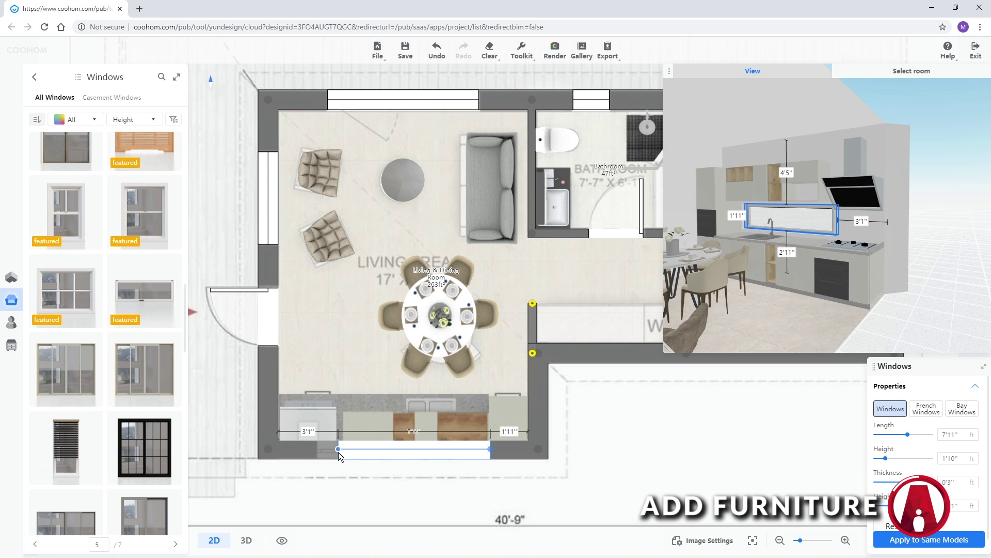
left_click_drag(836, 310, 906, 333)
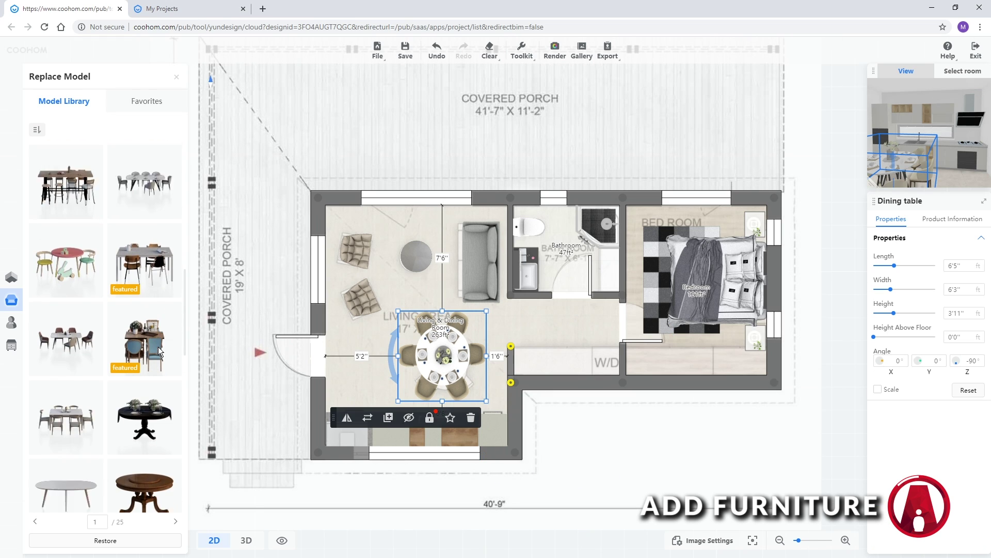
Swap in the round Nordic dining table, view it in 3D, then confirm saving and exiting.
scroll(160, 351, "up", 5)
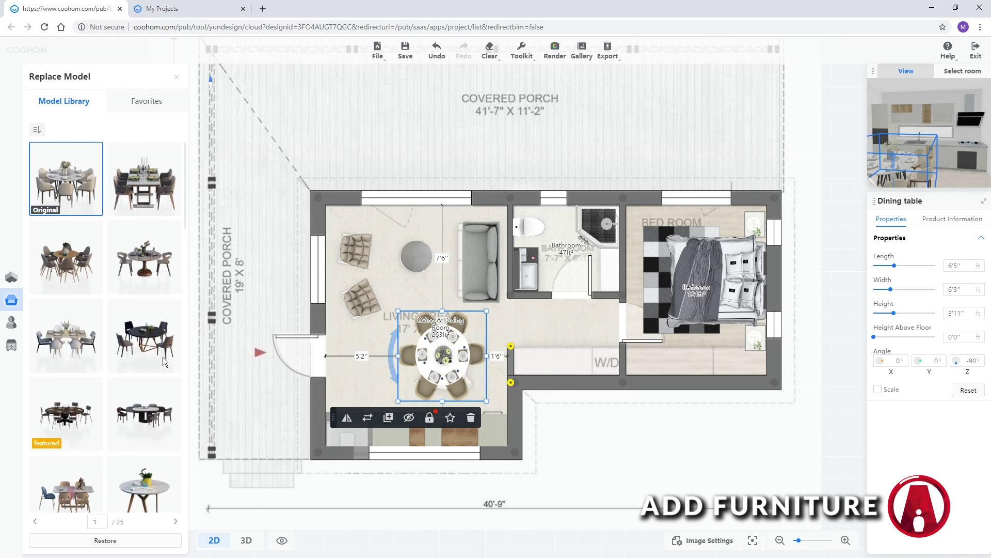
left_click(151, 261)
key("3")
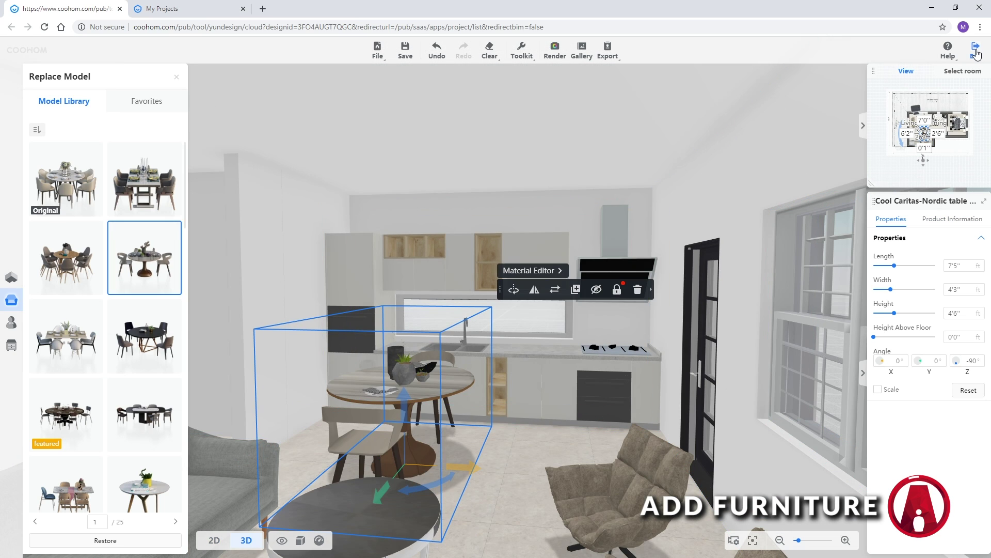
left_click(977, 51)
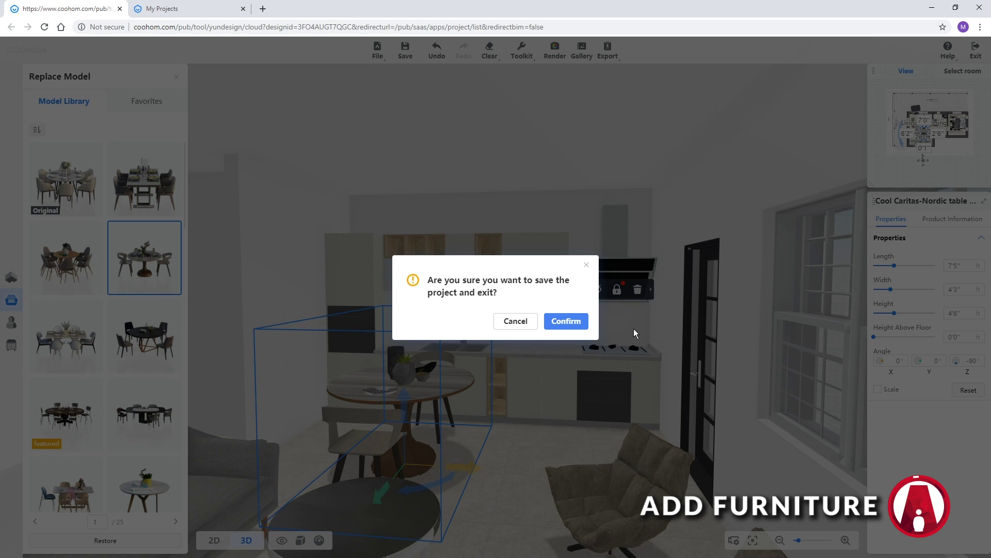
left_click(577, 326)
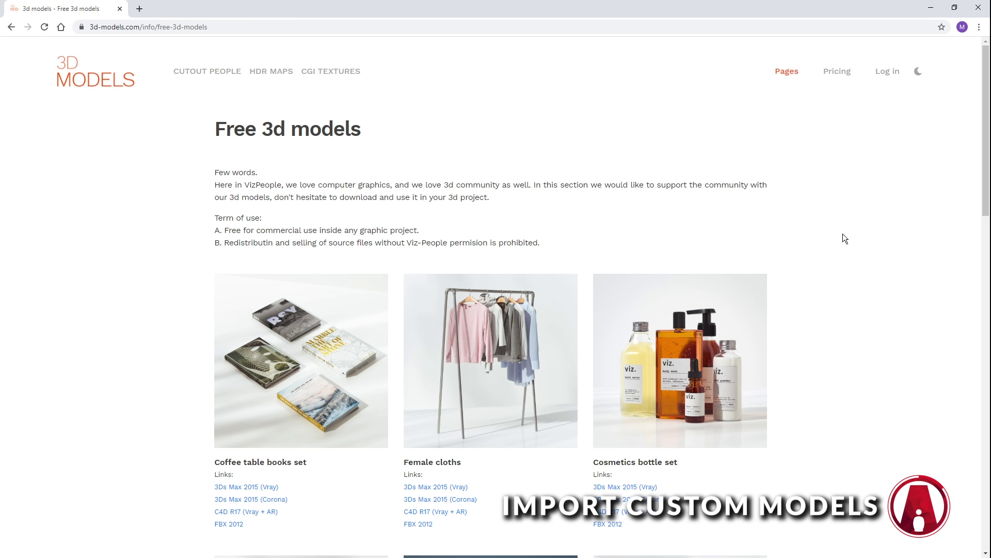
Download the free Table and chairs model and inspect the VP_Free_Table_Chairs_Vray archive in WinRAR.
scroll(843, 237, "down", 6)
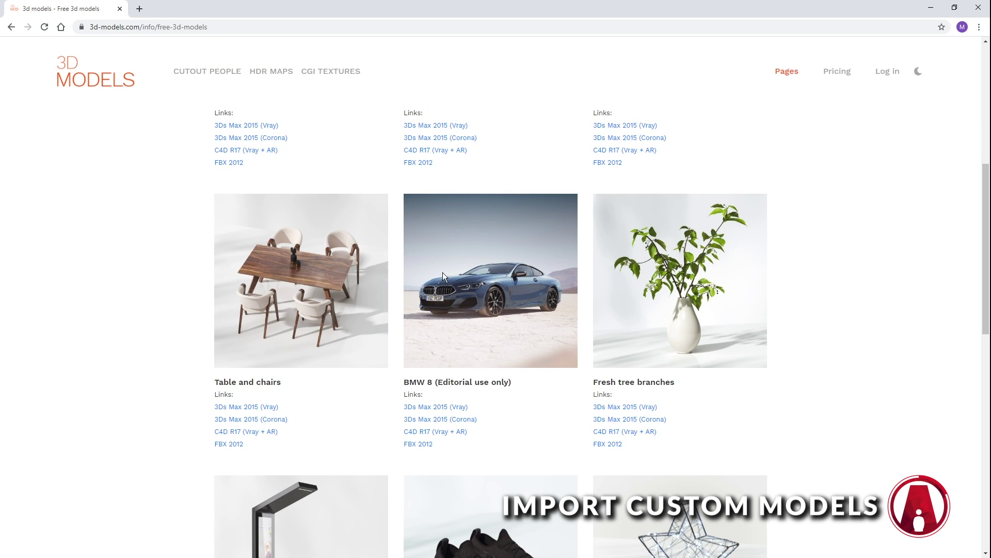
left_click(272, 408)
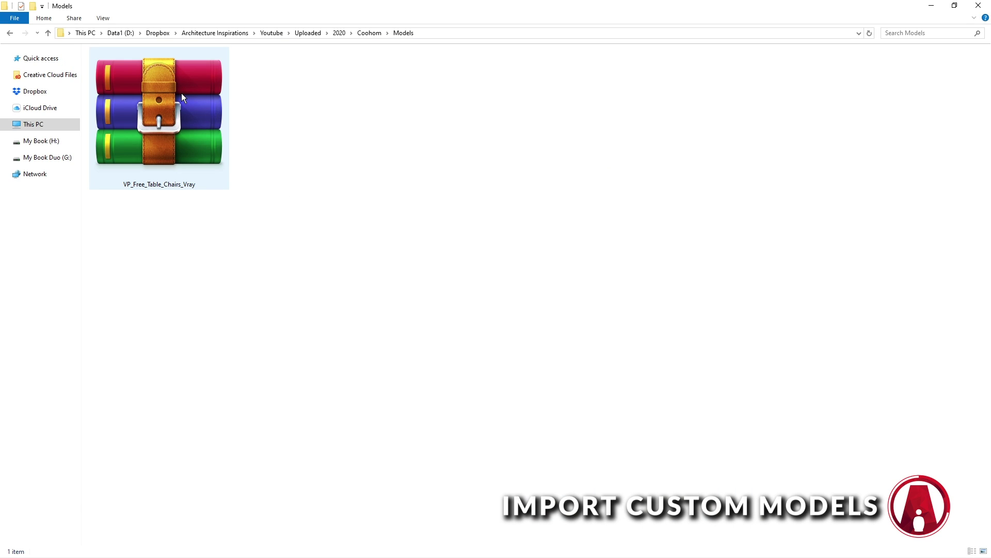
double_click(181, 128)
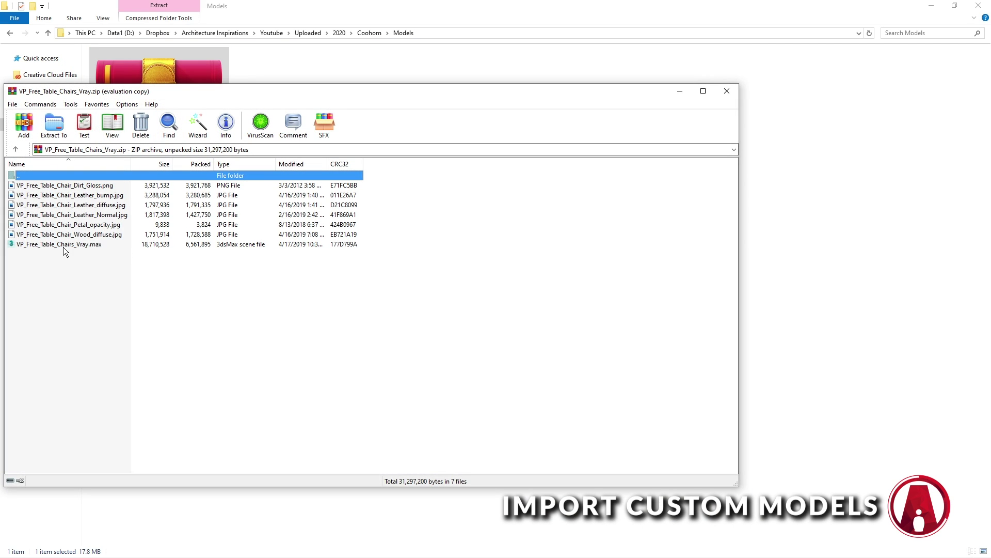
left_click(728, 92)
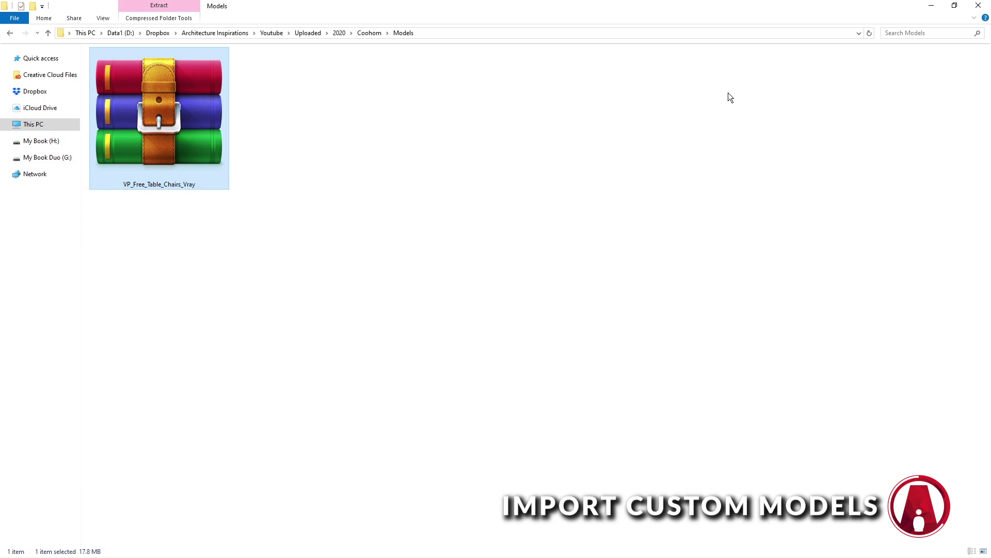
Upload VP_Free_Table_Chairs_Vray.zip as Furniture / Table / Dinner set, Floor Furniture, and submit it.
left_click_drag(695, 8, 708, 195)
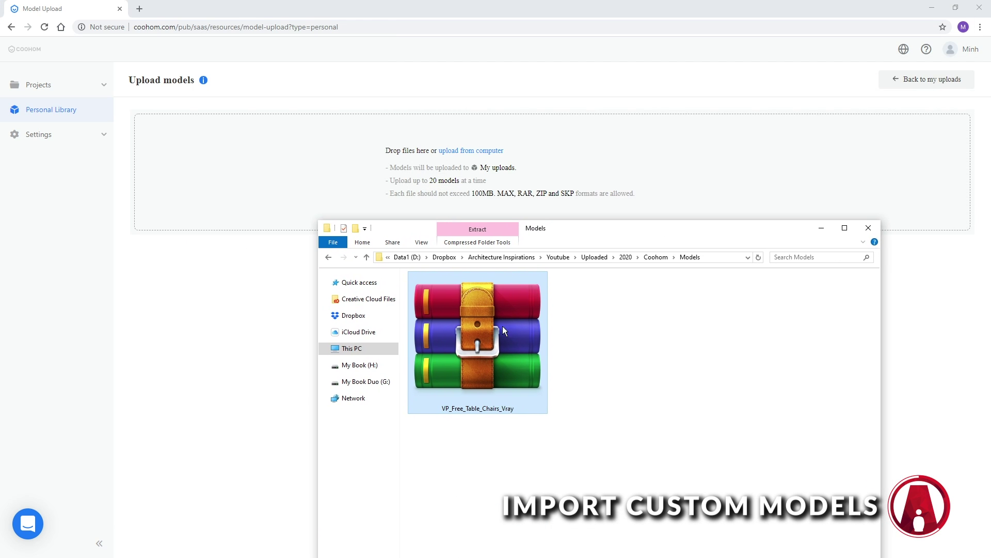
left_click_drag(500, 327, 528, 176)
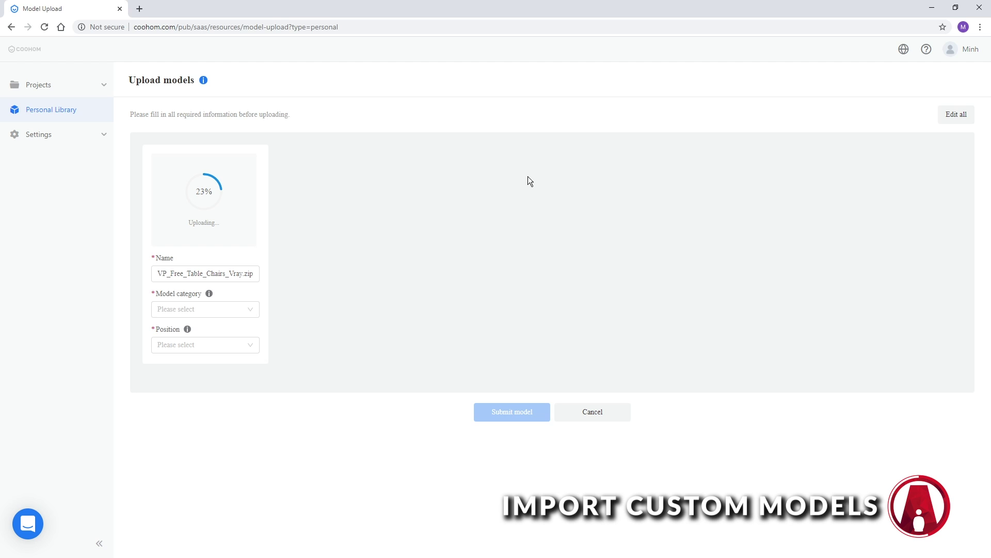
left_click(212, 313)
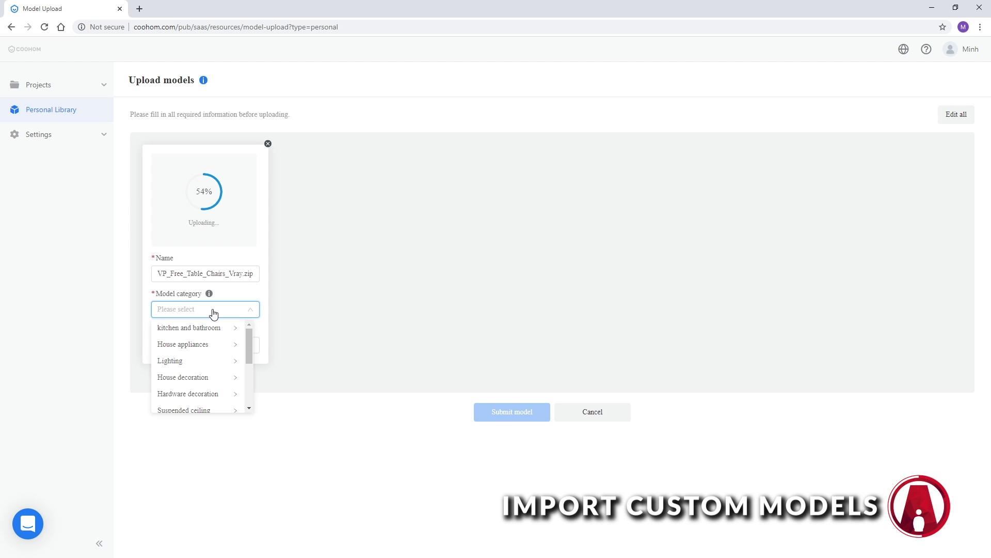
scroll(211, 335, "down", 5)
left_click(211, 370)
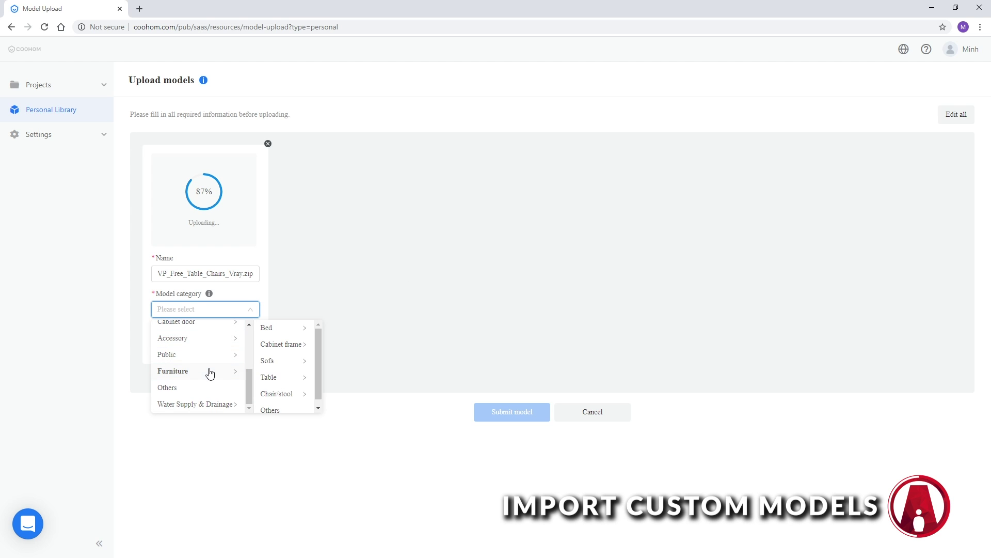
left_click(298, 374)
scroll(343, 382, "down", 3)
left_click(343, 383)
left_click(206, 344)
left_click(181, 361)
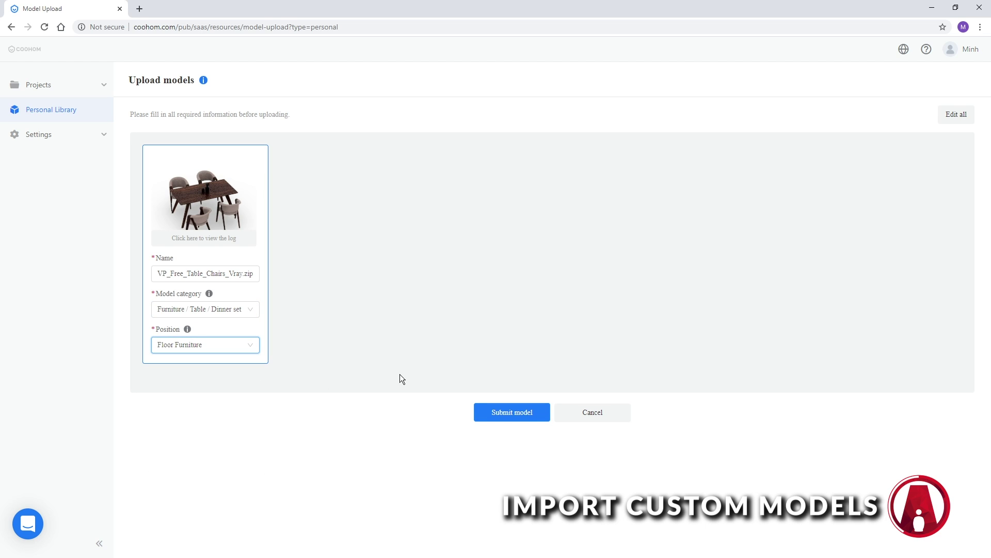
left_click(521, 413)
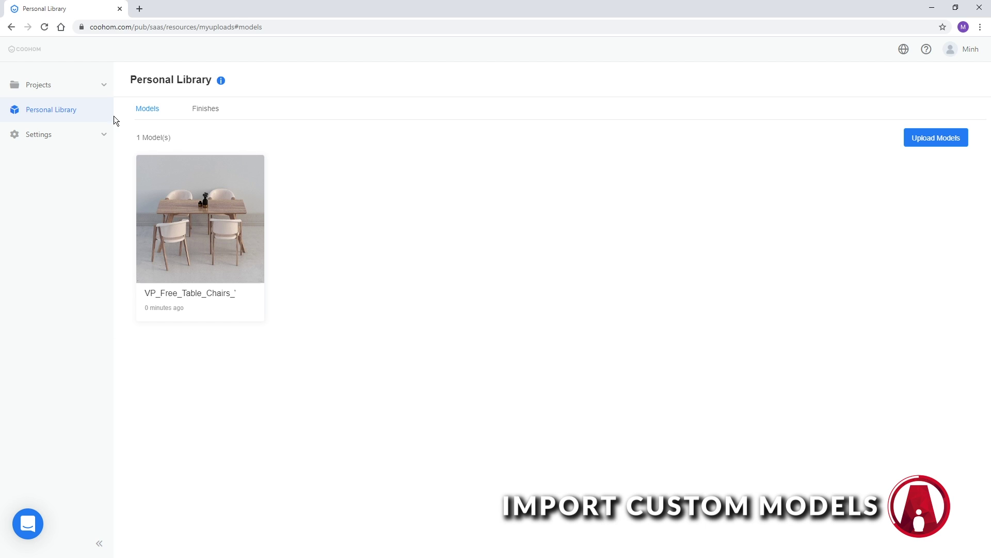
Open Floor Plan 1 from My Projects in the design tool.
left_click(49, 83)
left_click(52, 108)
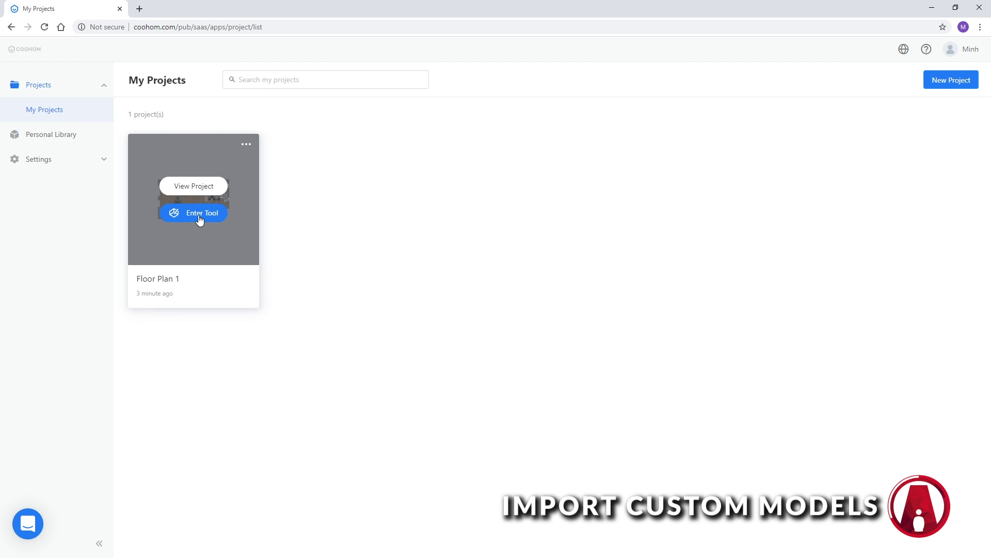
left_click(200, 219)
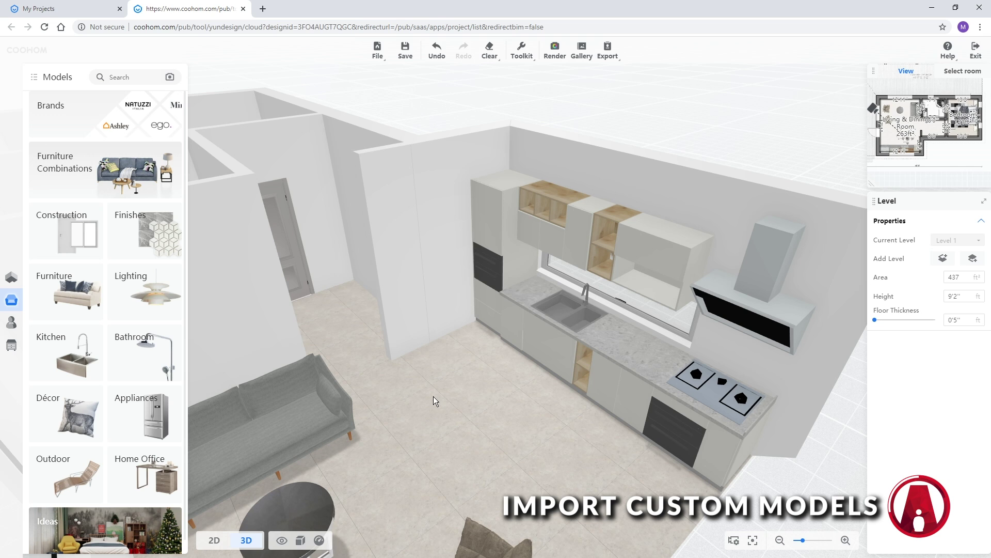
Place the uploaded table and chairs from My Uploads into the room and view the 2D plan.
left_click(12, 322)
left_click(161, 75)
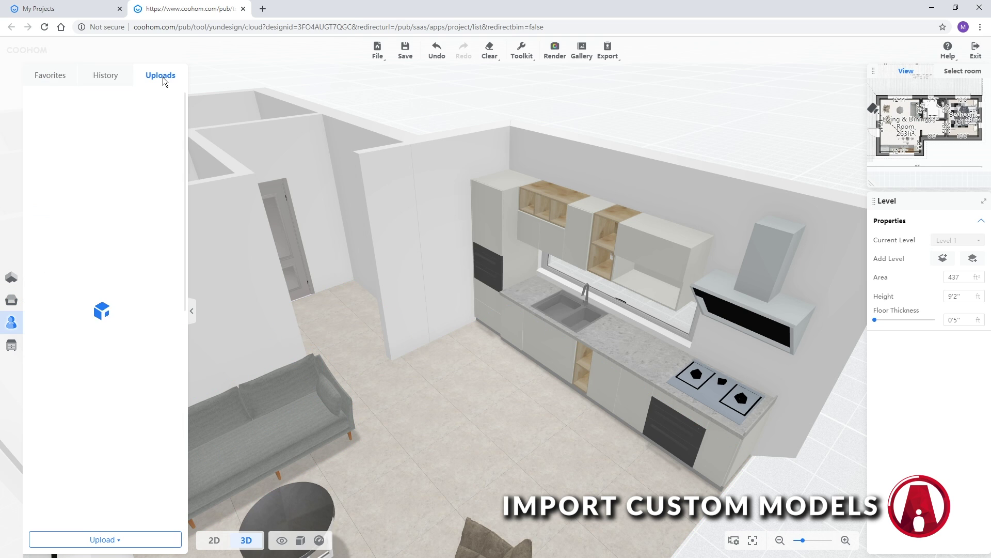
left_click_drag(146, 129, 485, 409)
left_click(214, 540)
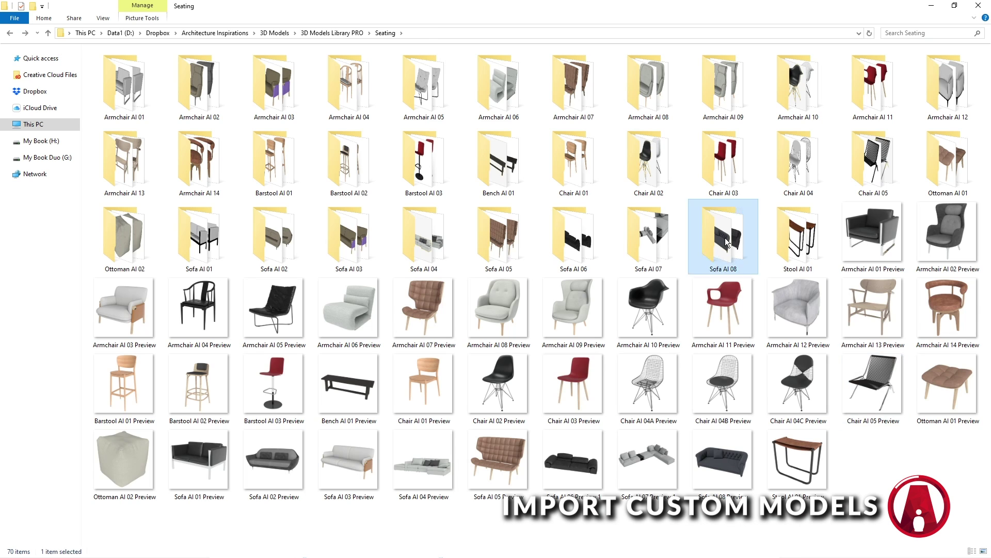
Upload the Sofa AI 08 SketchUp file to the Coohom upload area.
double_click(720, 248)
double_click(750, 5)
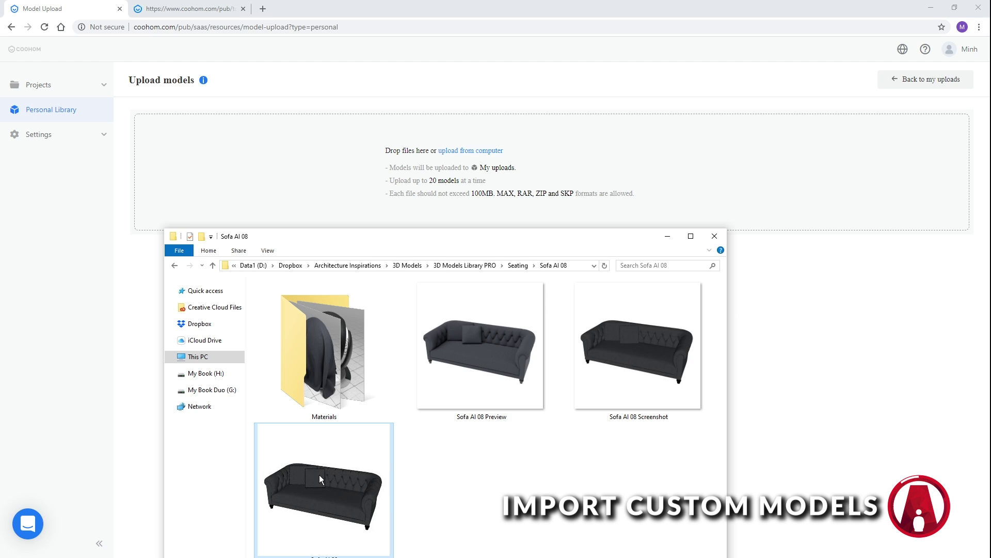
left_click_drag(319, 475, 494, 187)
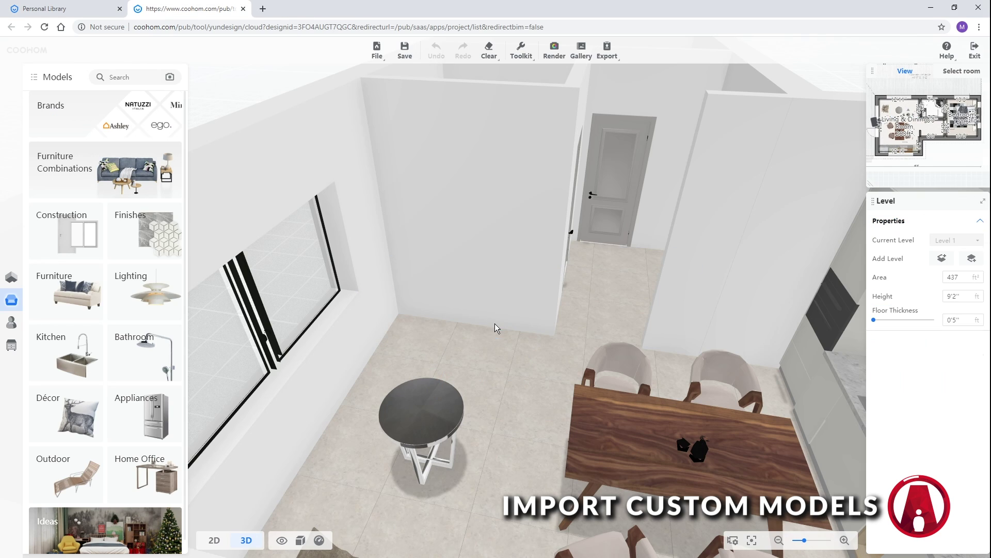
Place the uploaded sofa beside the round table and open its Material Editor.
left_click(11, 323)
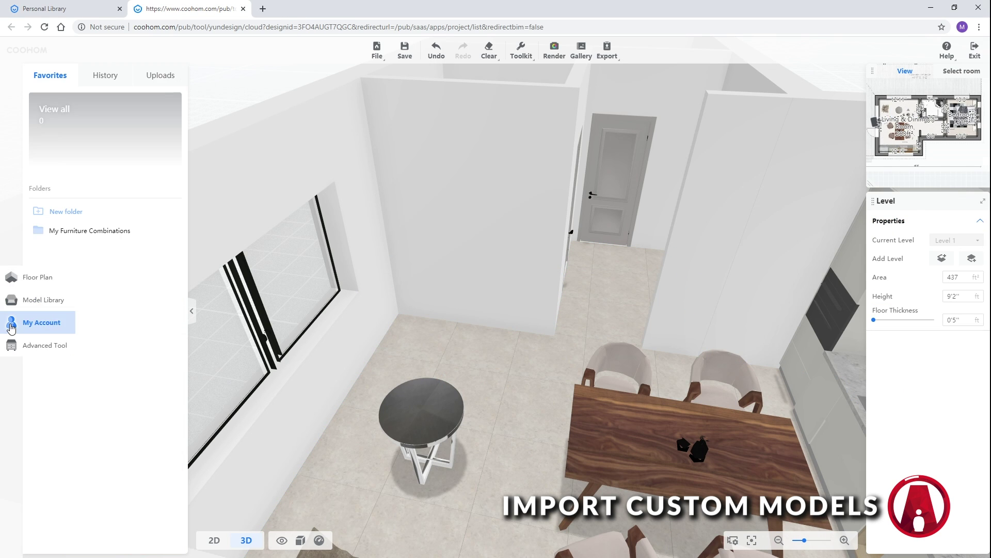
left_click(161, 75)
left_click(144, 129)
left_click(443, 314)
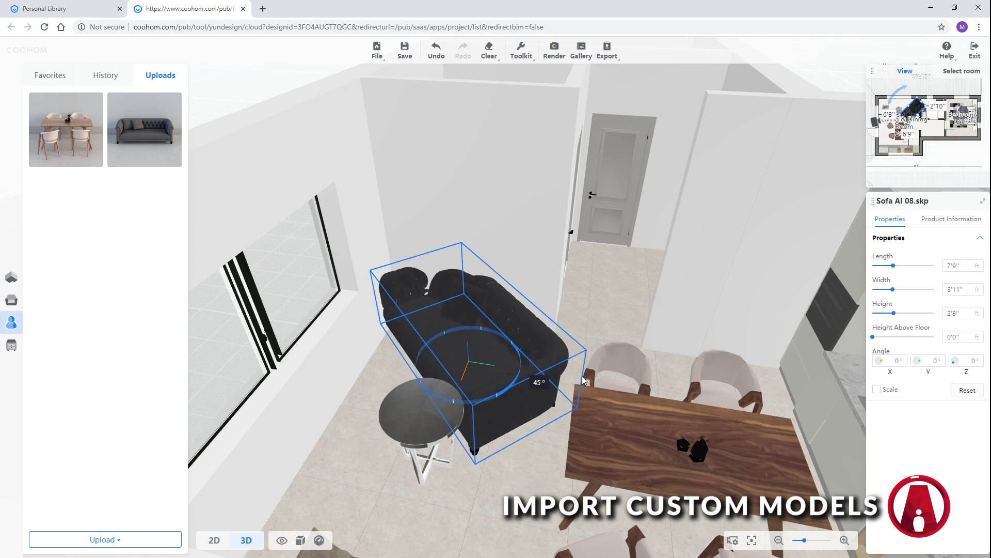
left_click_drag(467, 341, 476, 369)
left_click(580, 289)
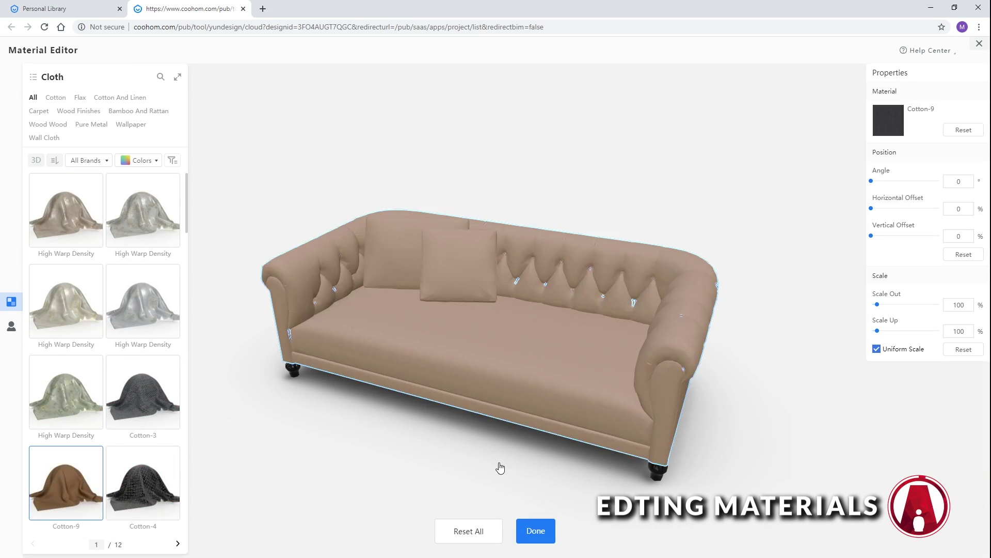
Try Linen Plain Weave 32 and denim fabrics on the sofa, then finish with Grey Rough Suede.
scroll(501, 467, "up", 5)
left_click_drag(877, 330, 882, 331)
left_click(178, 544)
left_click(177, 543)
left_click(66, 209)
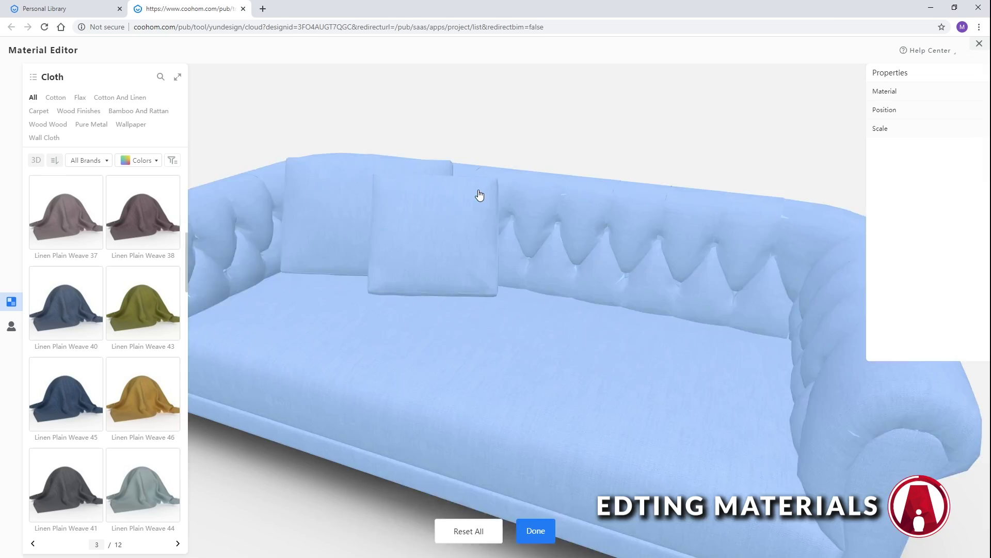
scroll(80, 317, "down", 3)
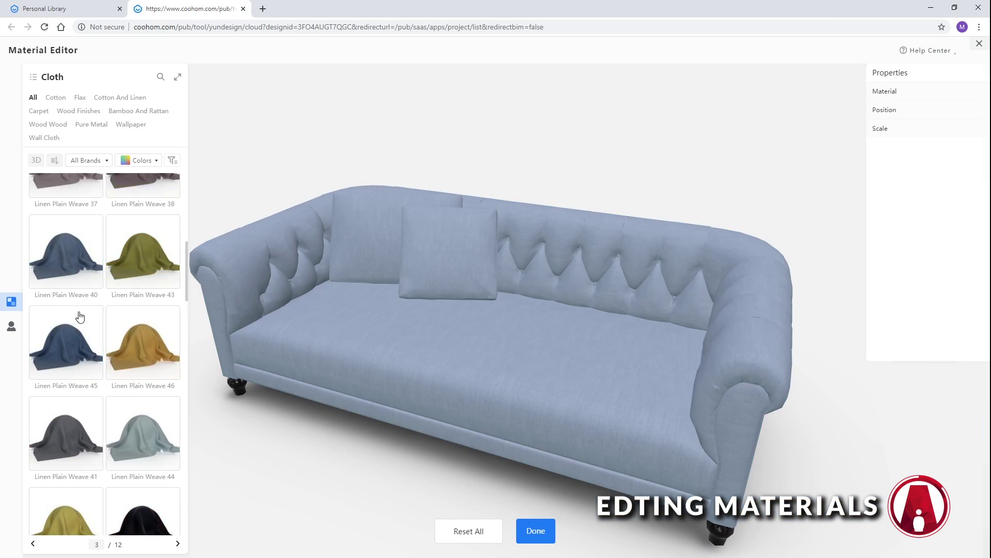
left_click(178, 543)
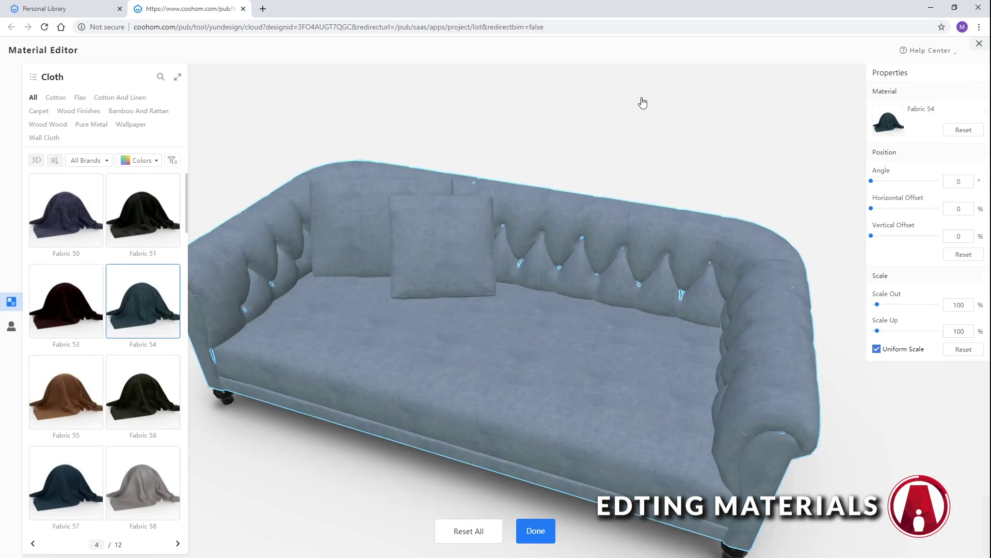
left_click(411, 432)
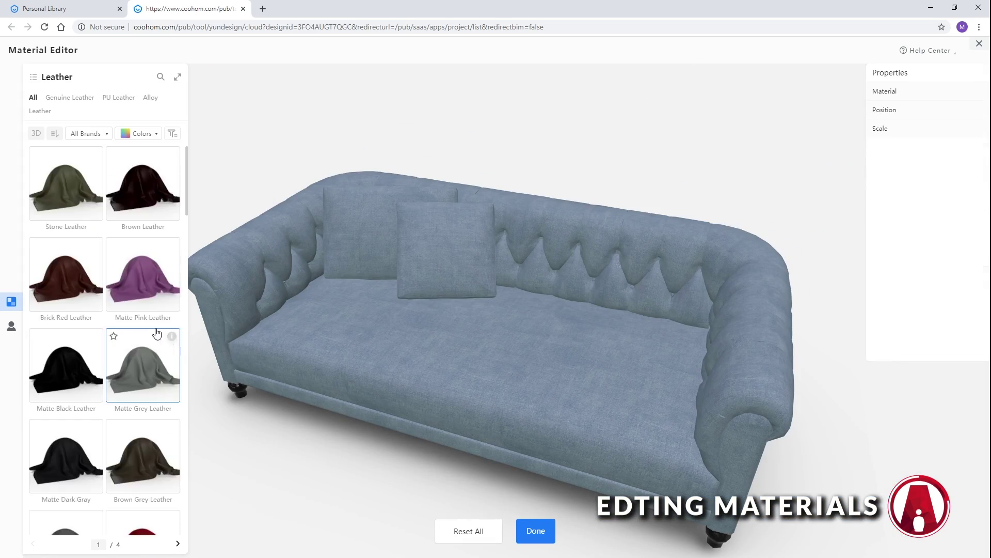
scroll(129, 362, "down", 5)
left_click(143, 384)
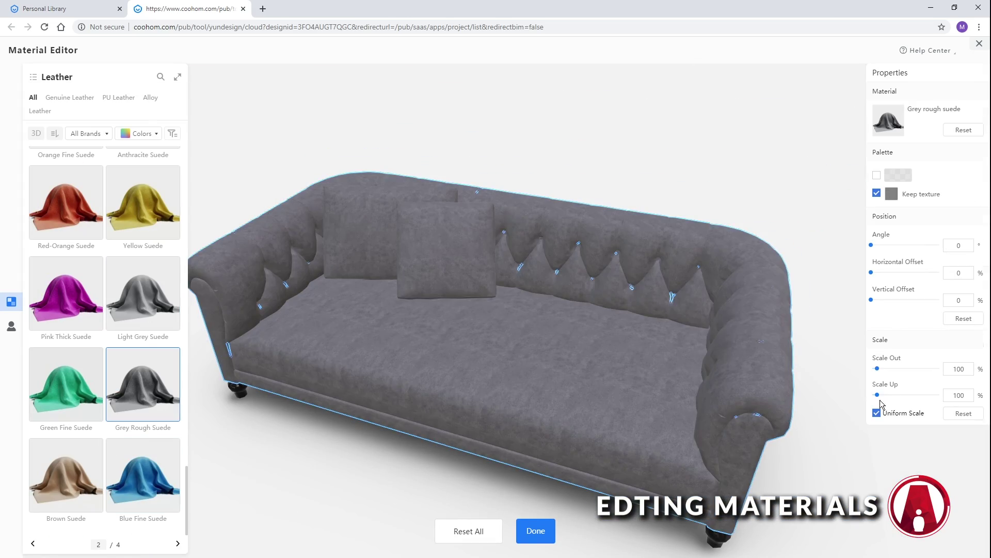
left_click(535, 530)
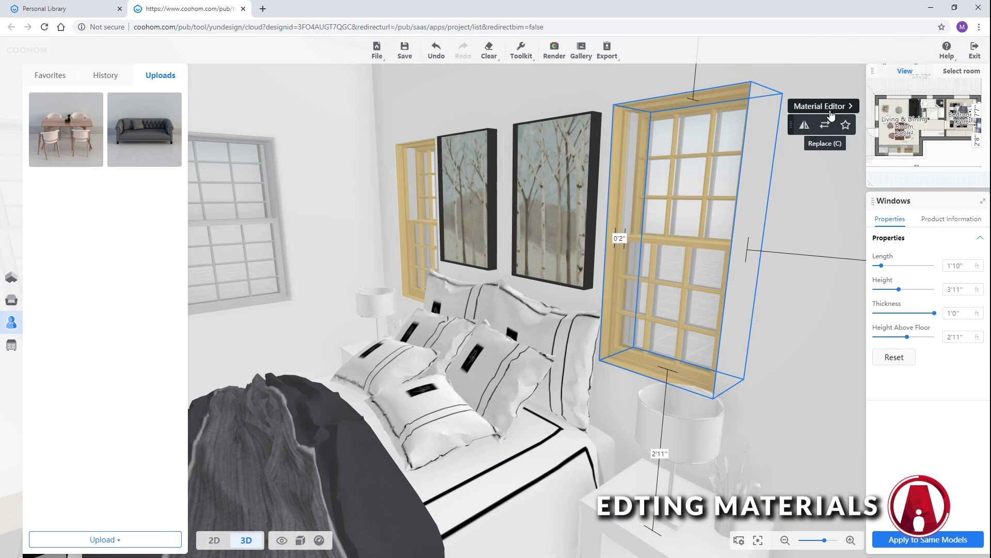
Give the window frame Acrylic Pvc-34 plastic and apply it to all identical windows.
left_click(829, 109)
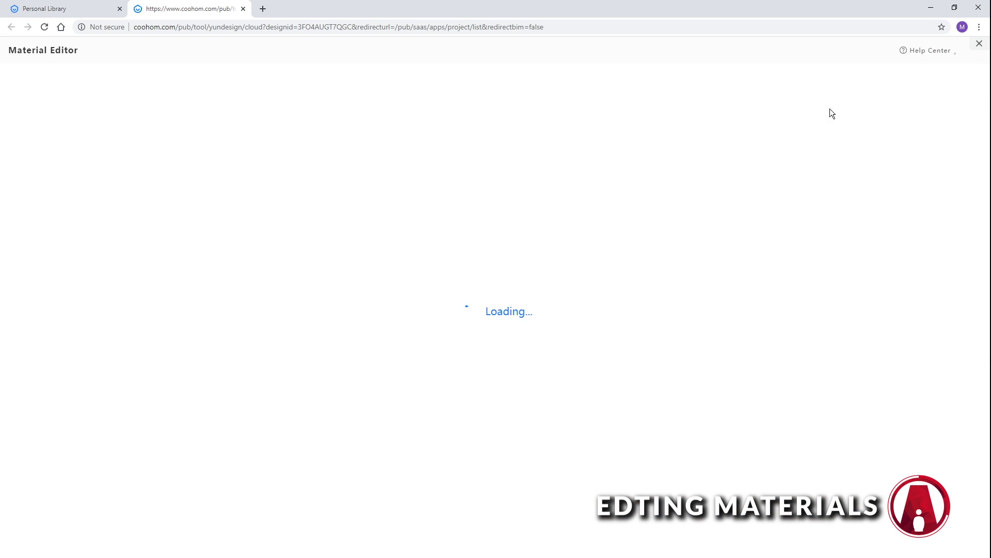
left_click_drag(749, 310, 595, 144)
scroll(649, 262, "up", 3)
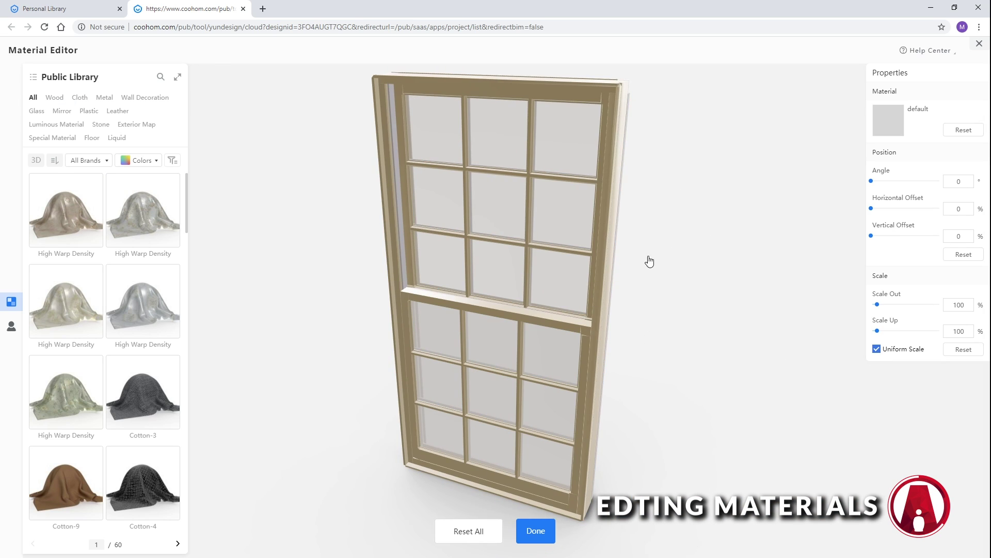
left_click_drag(648, 261, 611, 197)
left_click(611, 197)
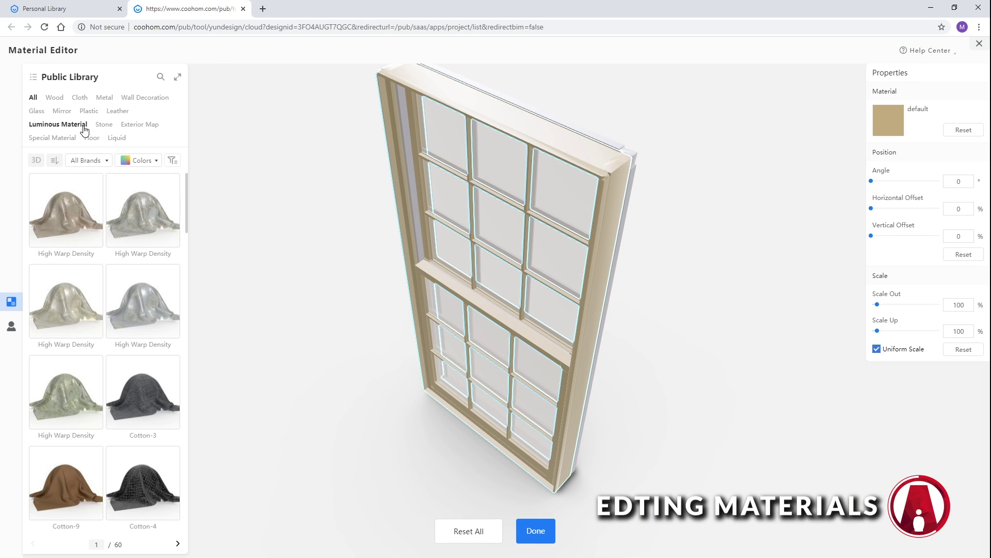
left_click(92, 113)
scroll(98, 250, "down", 10)
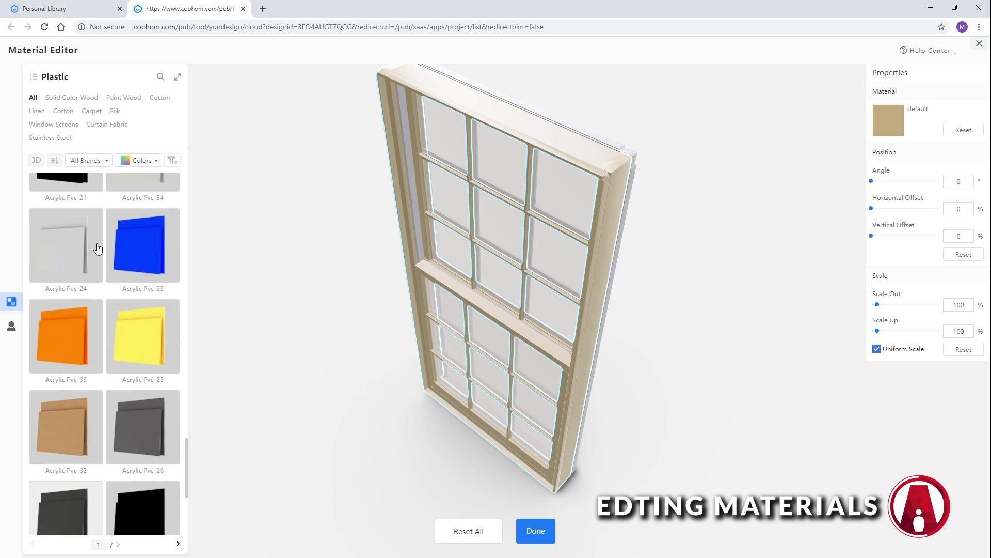
left_click(143, 327)
left_click(547, 525)
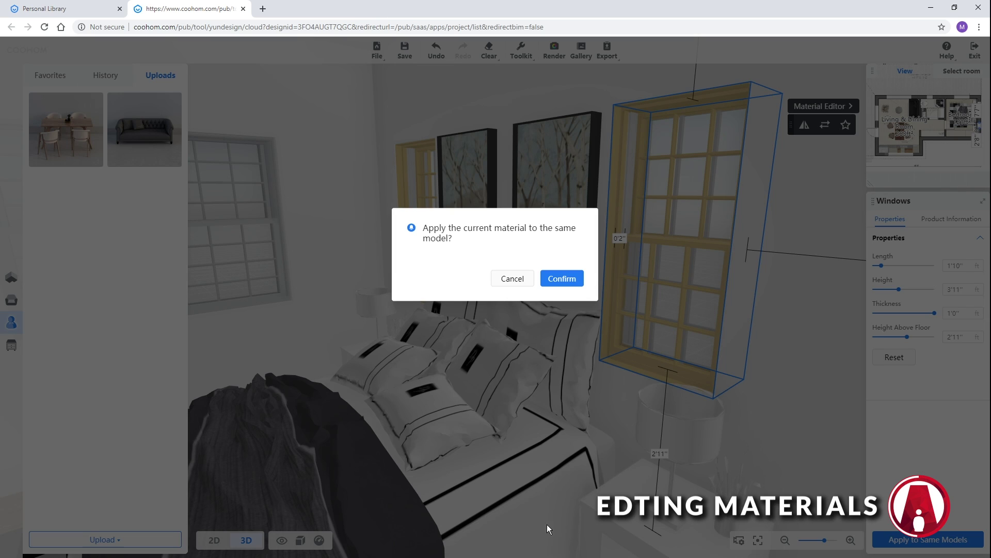
left_click(561, 279)
Orbit to face the bedroom's back wall and open the advanced construction tools.
scroll(583, 477, "down", 5)
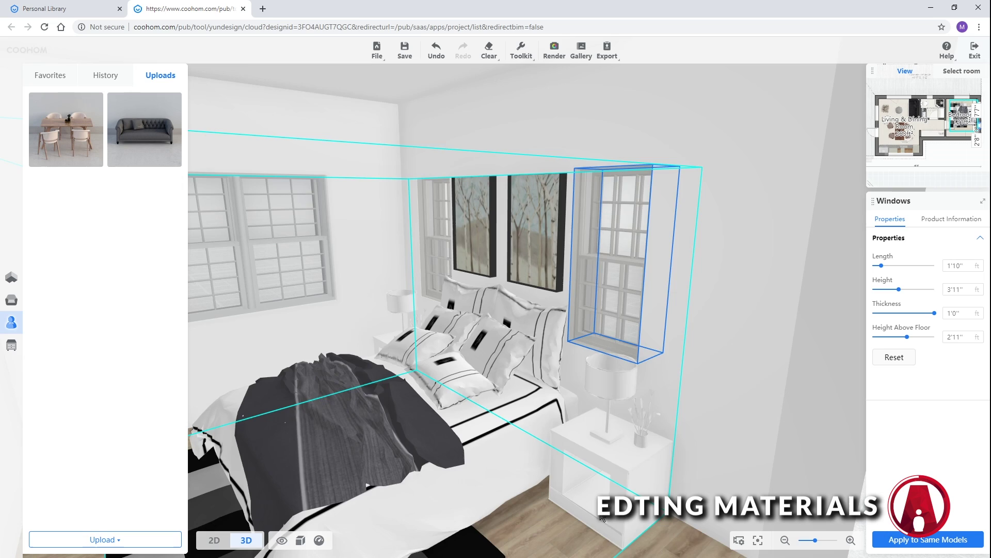
left_click_drag(584, 476, 584, 517)
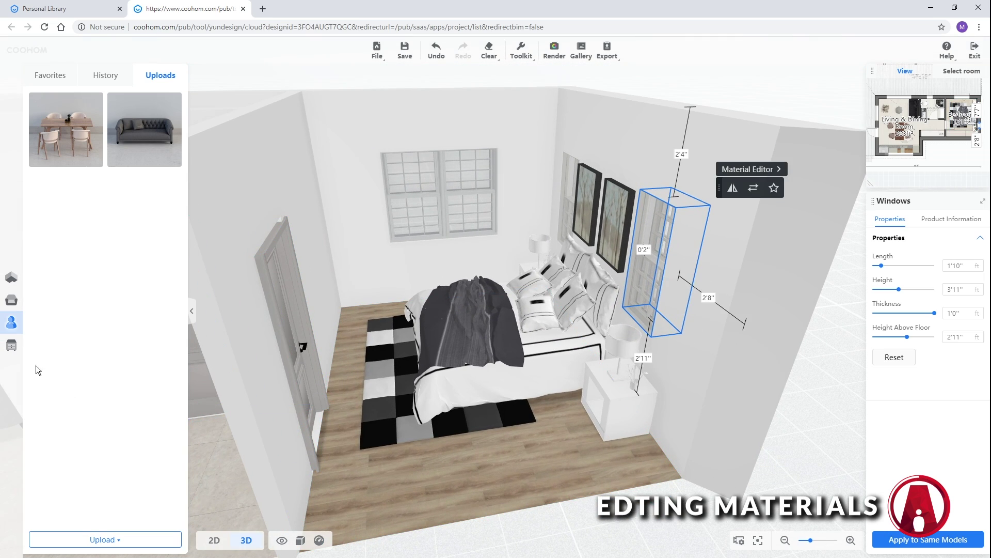
left_click(19, 346)
Apply dark composite wood flooring to the bedroom and choose a herringbone layout.
left_click(78, 129)
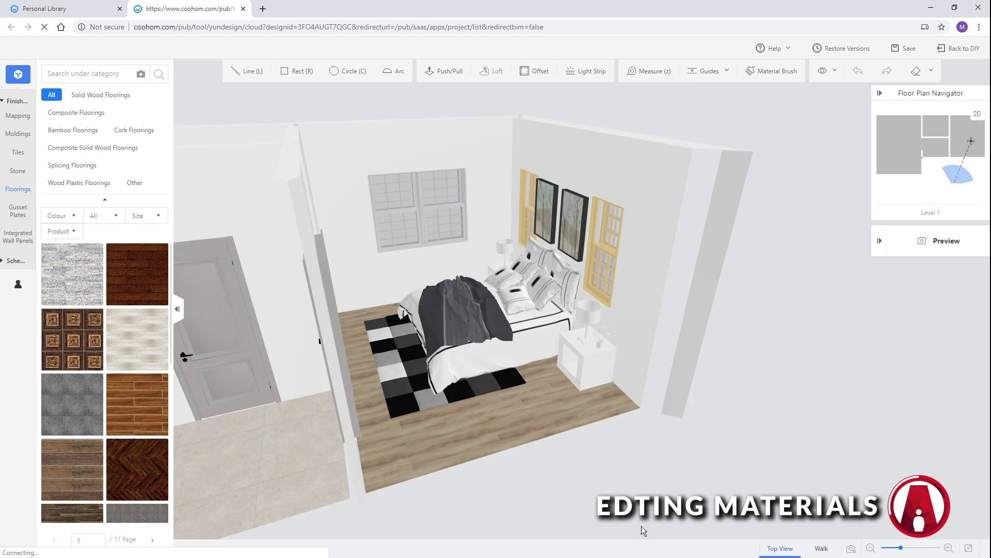
left_click(75, 112)
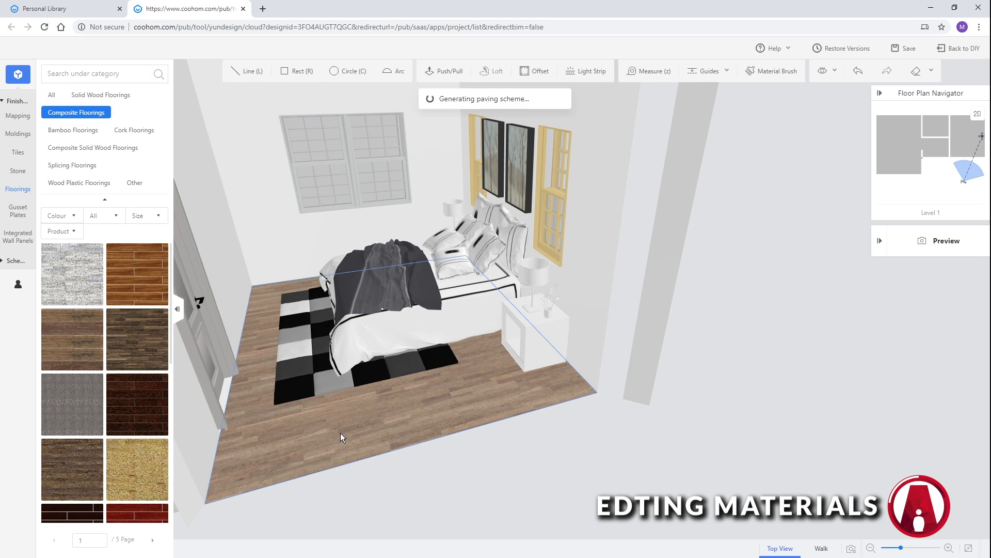
left_click(14, 262)
left_click(19, 171)
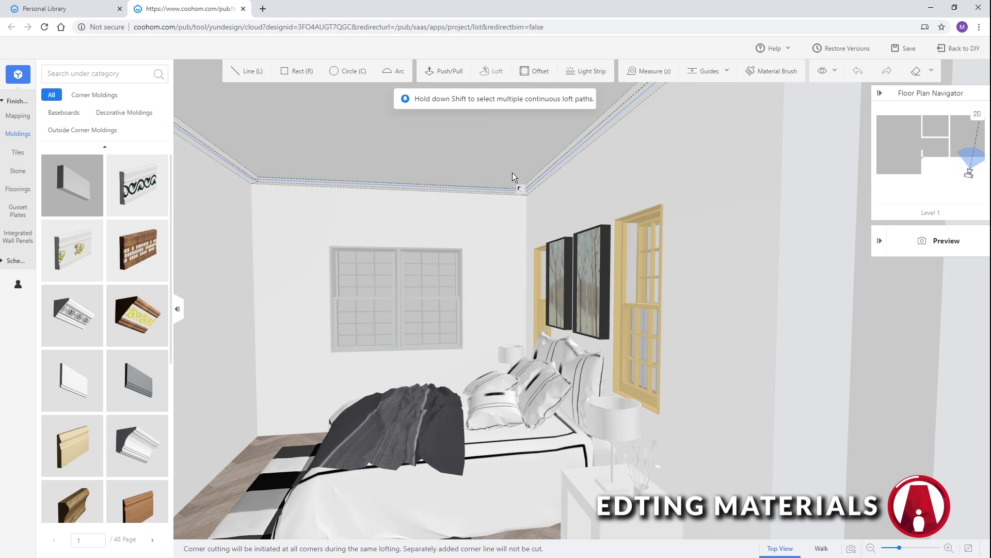
Add a white crown molding along the ceiling and return to the main design tool.
left_click(513, 177)
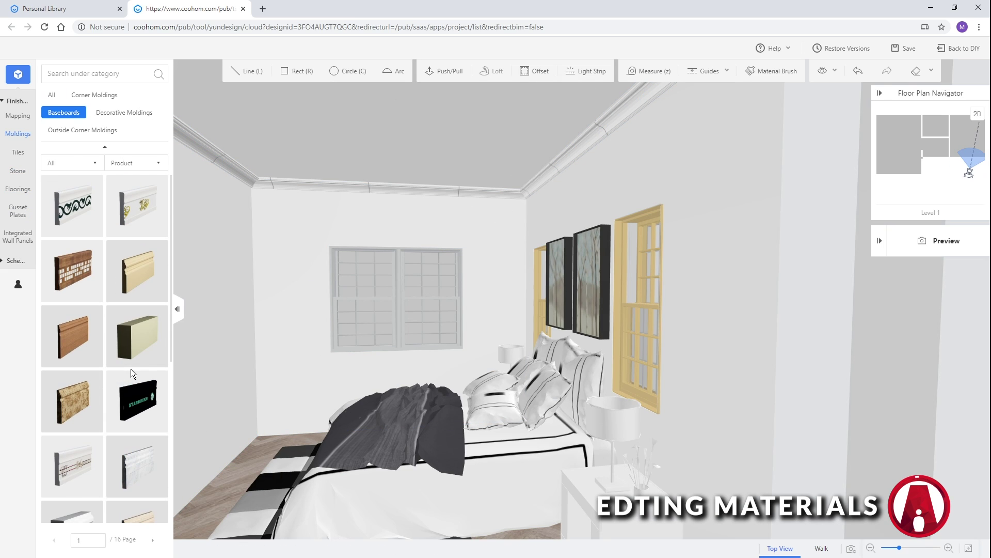
scroll(147, 283, "down", 5)
left_click(72, 423)
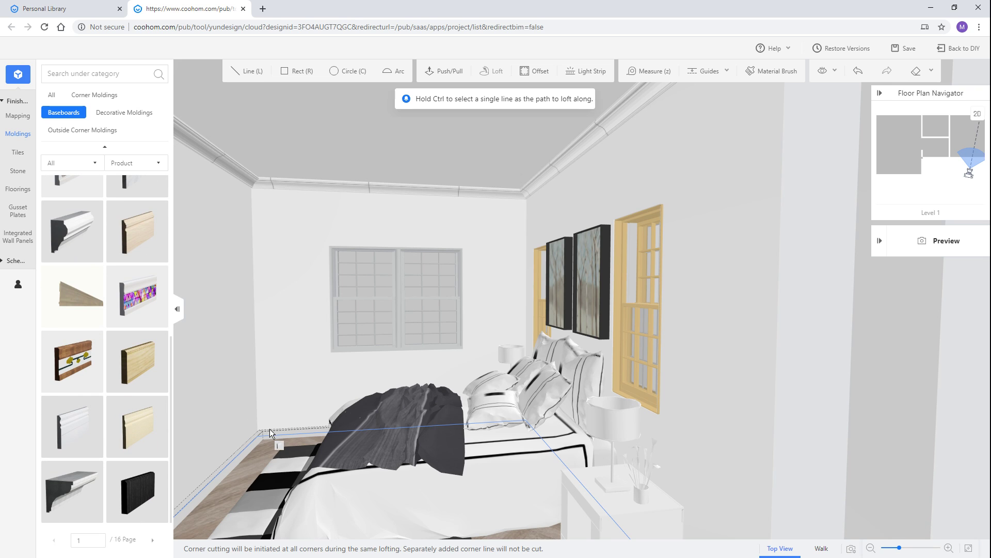
left_click(964, 55)
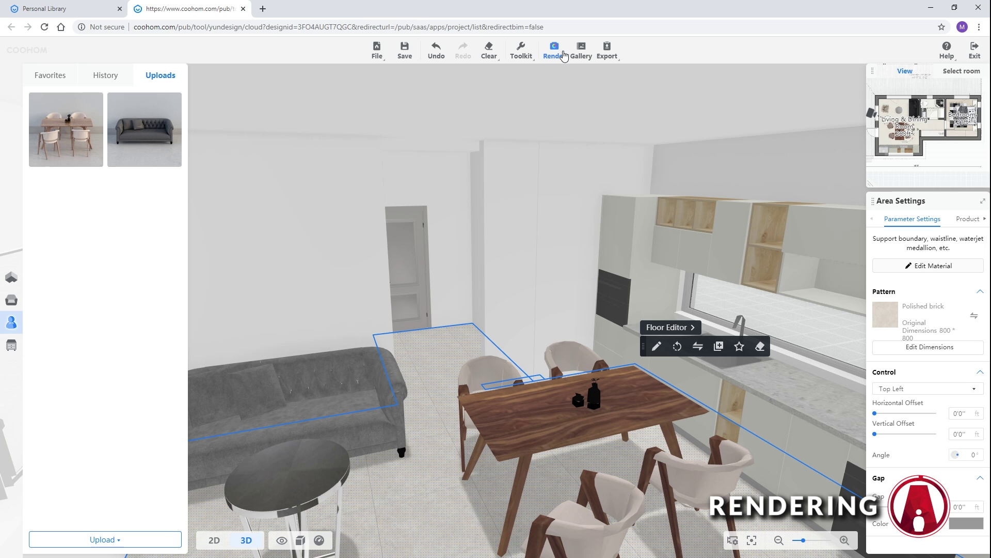
Aim the render camera at the kitchen and dining table at FOV 60 and save that angle.
left_click(554, 50)
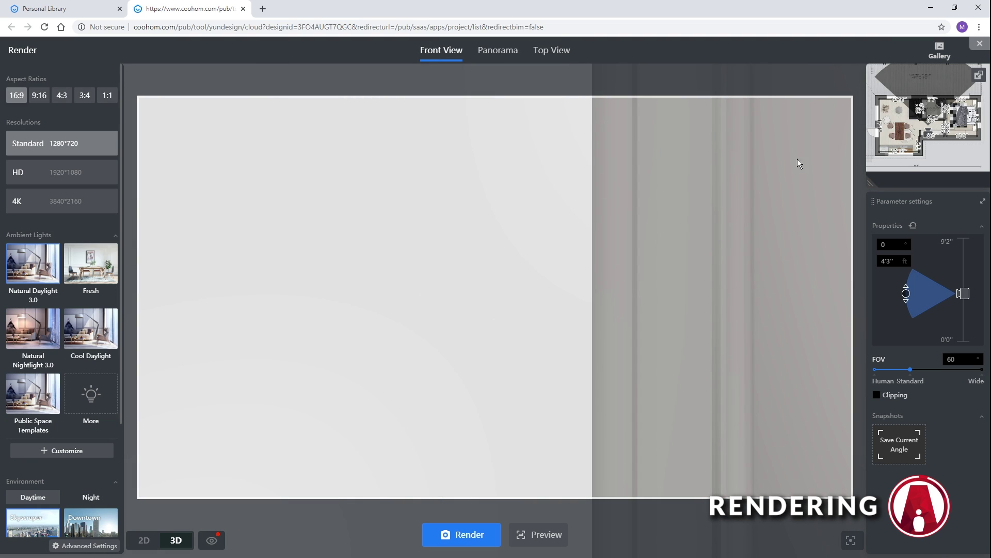
mouse_move(741, 173)
left_mouse_down()
mouse_move(774, 155)
mouse_move(739, 152)
mouse_move(799, 211)
mouse_move(803, 235)
mouse_move(788, 259)
left_mouse_up()
mouse_move(697, 360)
left_mouse_down()
mouse_move(807, 282)
mouse_move(913, 179)
left_mouse_up()
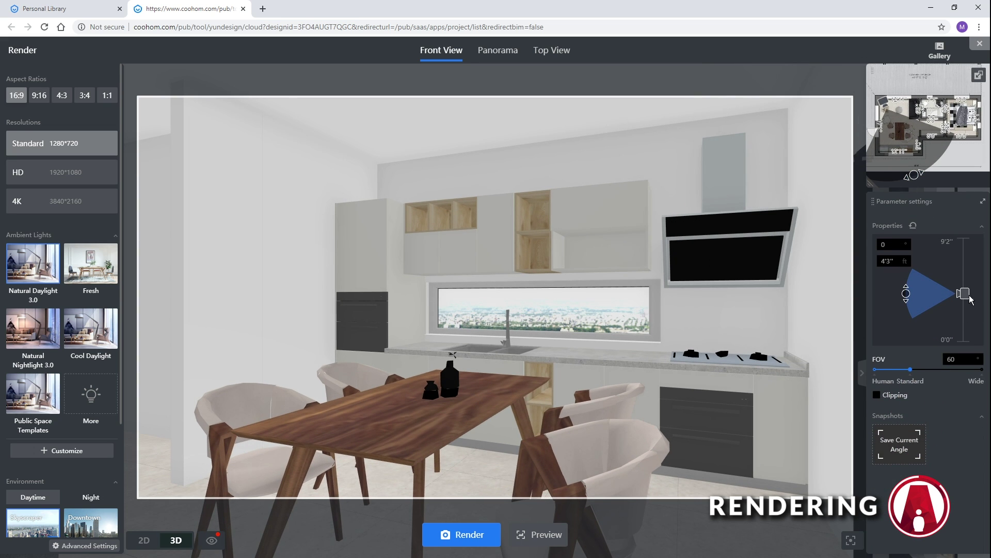
left_click_drag(965, 294, 963, 284)
left_click_drag(906, 294, 965, 303)
key("d")
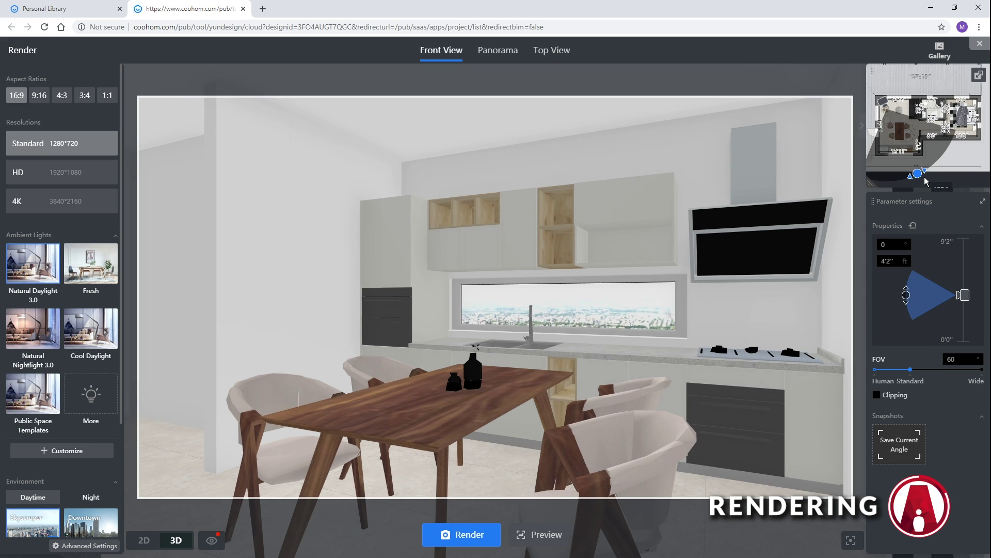
mouse_move(913, 371)
left_mouse_down()
mouse_move(924, 370)
mouse_move(899, 372)
mouse_move(912, 374)
left_mouse_up()
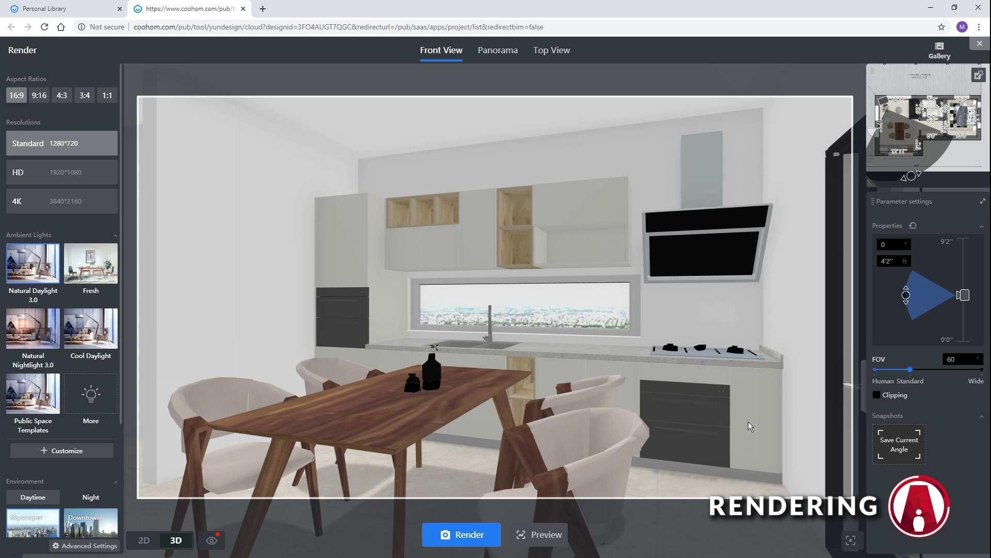
left_click(899, 447)
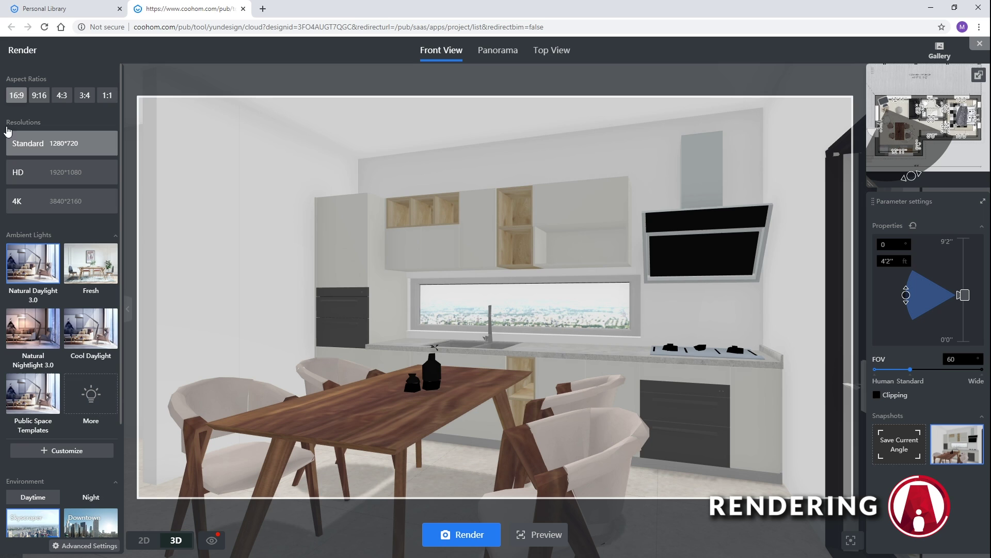
Keep the render frame at 16:9 and set the resolution to 4K 3840*2160.
left_click(85, 95)
left_click(39, 95)
left_click(61, 95)
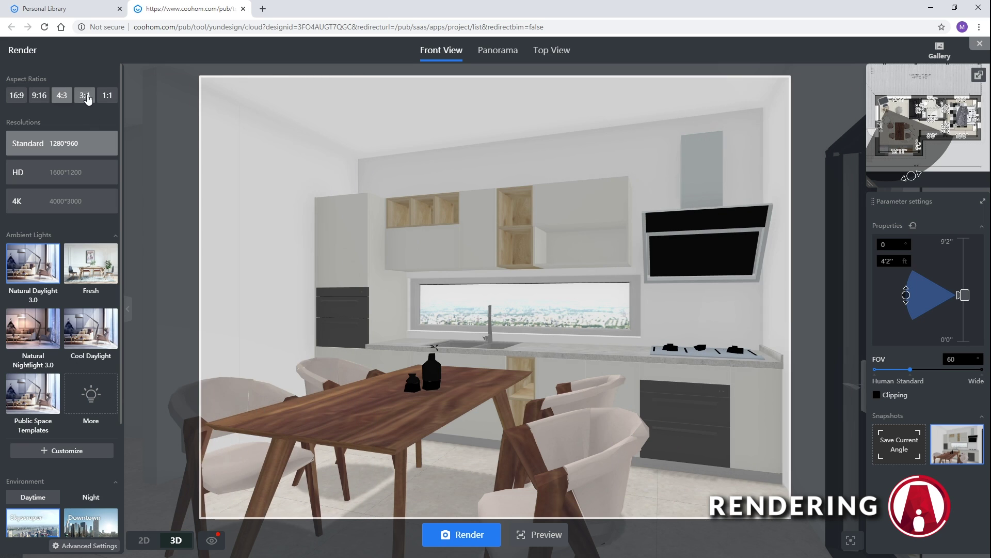
left_click(85, 95)
left_click(107, 95)
left_click(16, 96)
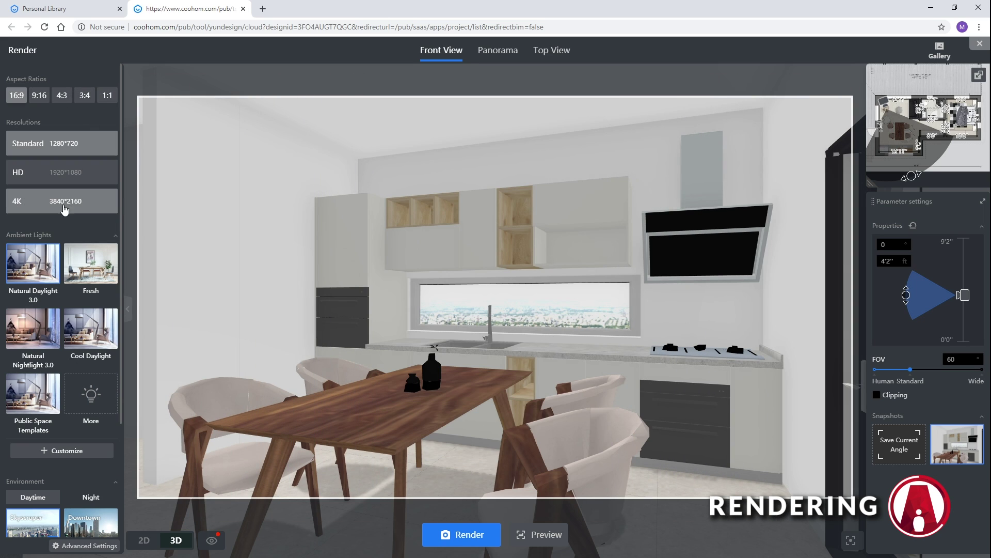
left_click(67, 175)
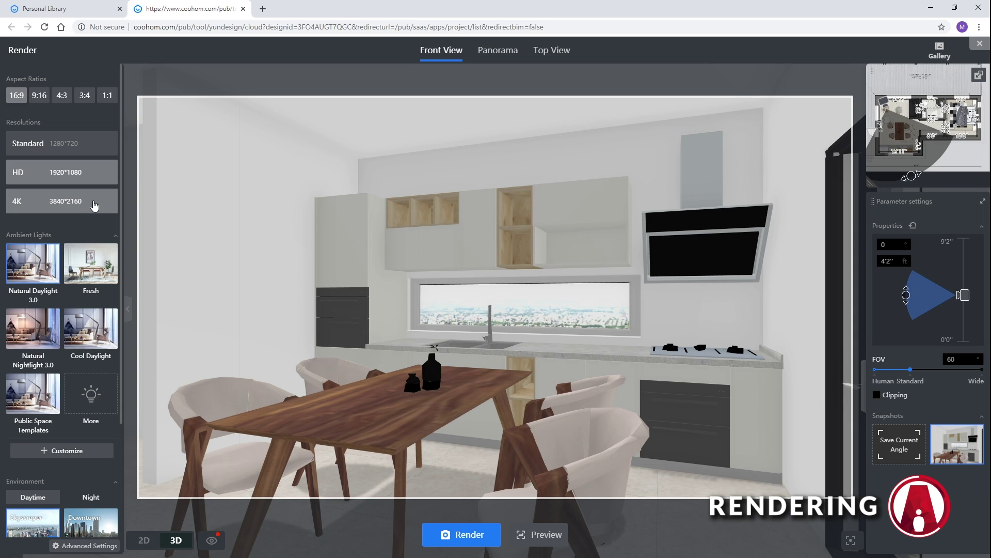
left_click(94, 206)
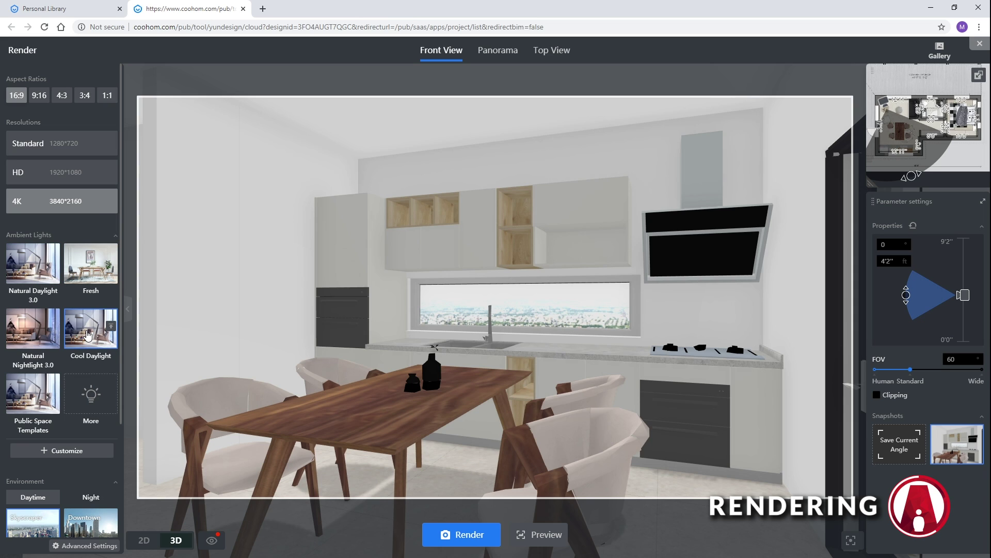
Choose the Skyscraper city environment outside the window, rotating it and raising its brightness.
scroll(32, 270, "down", 3)
left_click(33, 423)
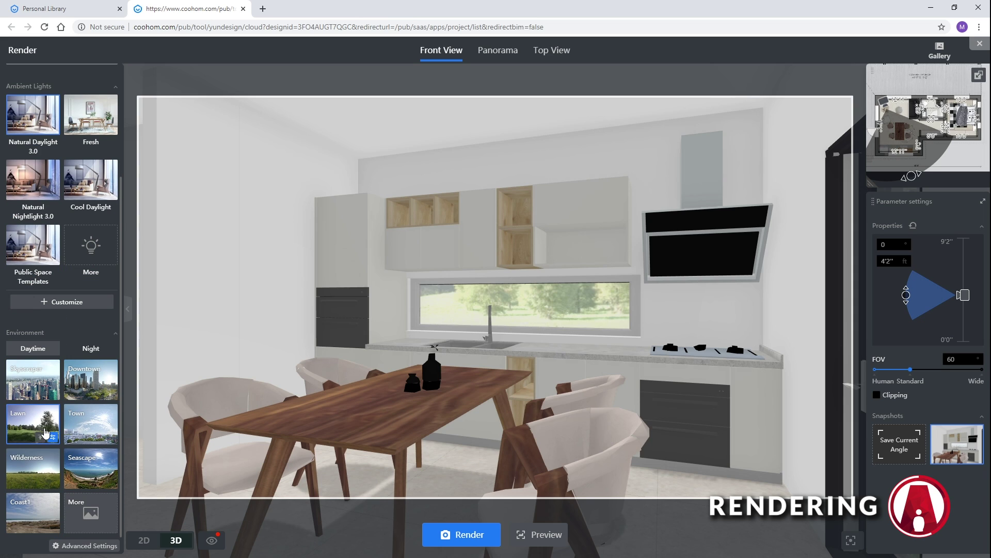
left_click(33, 468)
left_click(80, 477)
left_click(40, 512)
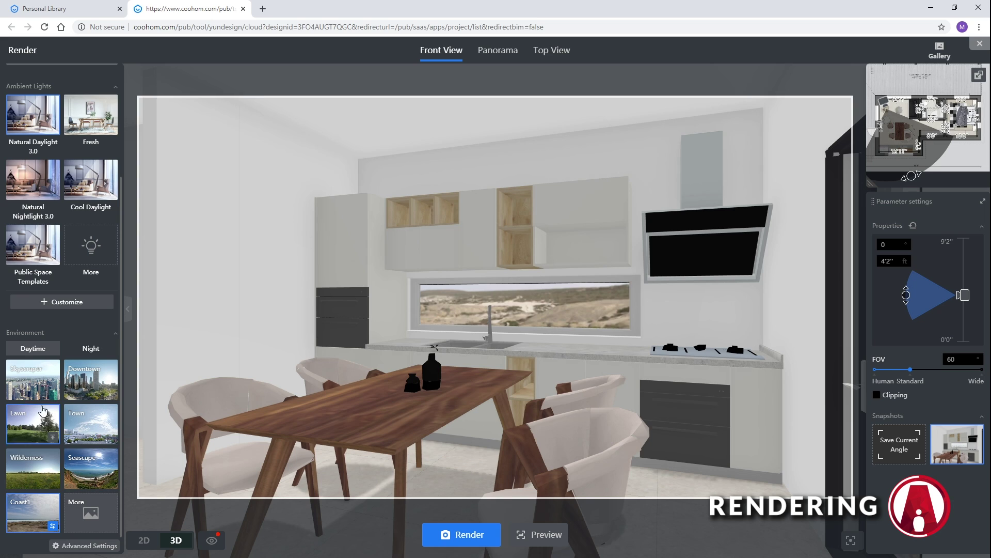
left_click(53, 396)
left_click_drag(68, 392, 85, 431)
left_click(52, 392)
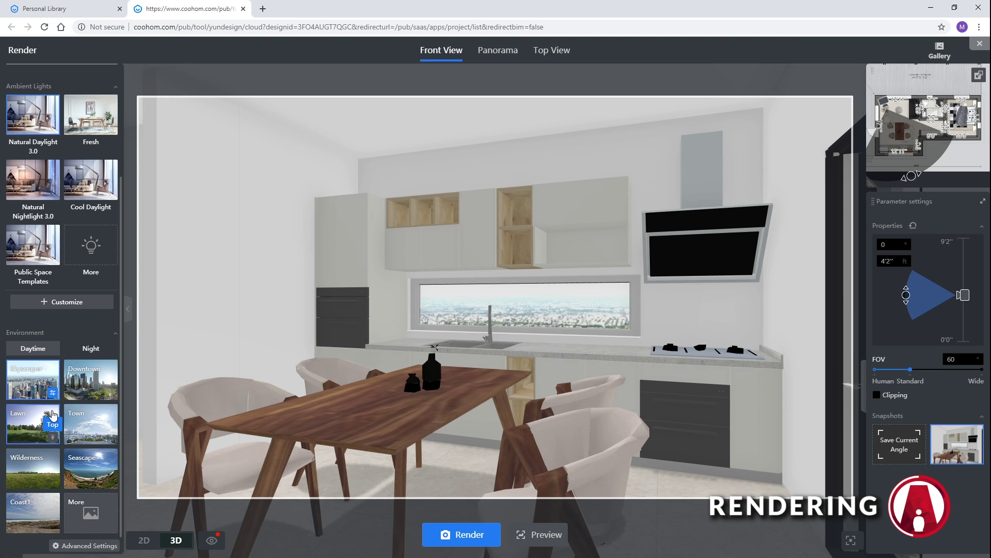
scroll(50, 250, "up", 2)
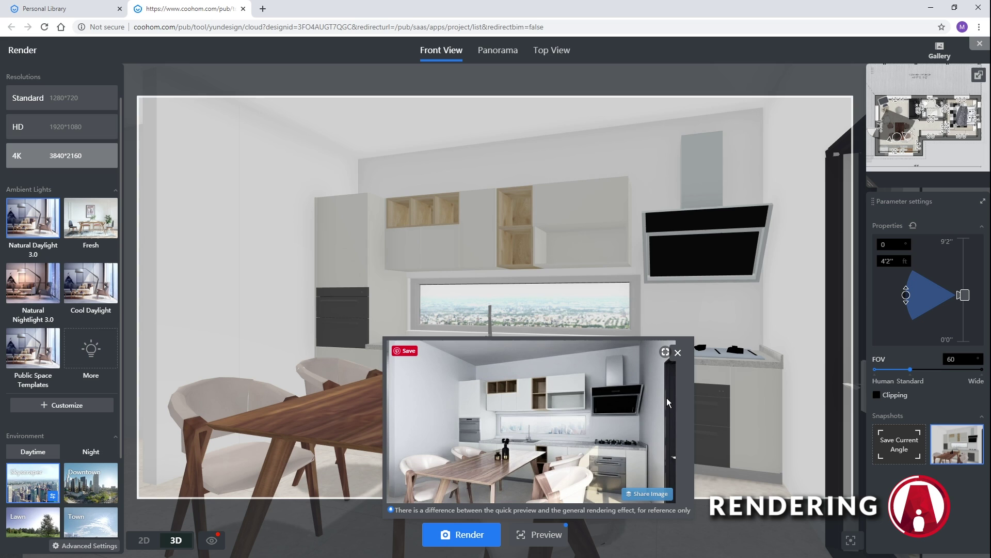
Add a custom ambient lighting scheme named My Setting through + Customize and the New Scheme dialog.
left_click(678, 353)
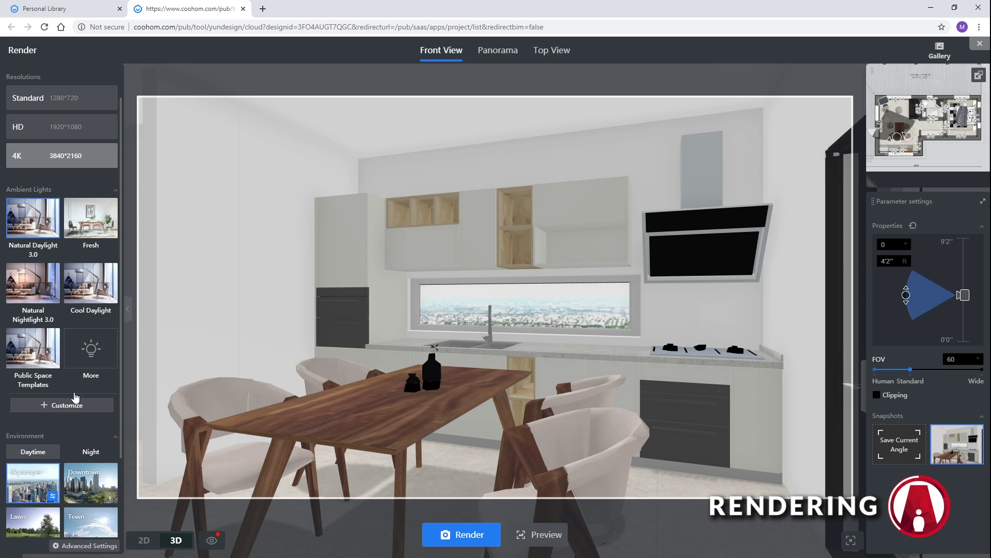
left_click(98, 408)
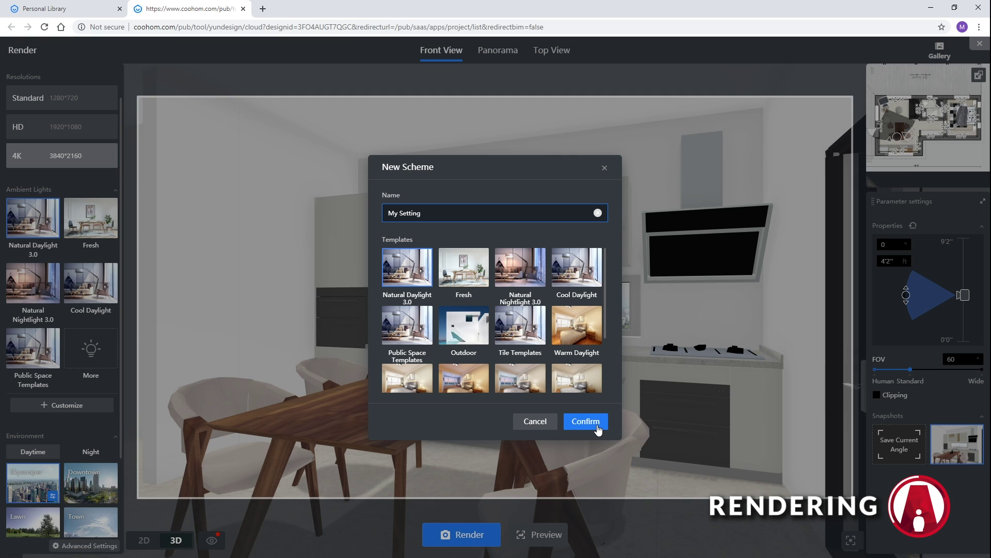
left_click(586, 421)
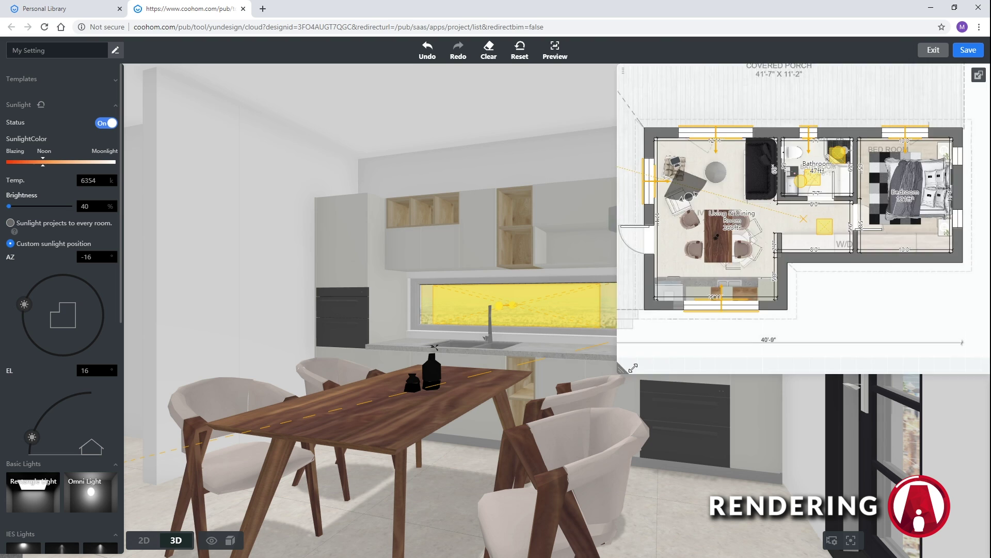
left_click_drag(633, 368, 974, 149)
Return to render settings, preview the kitchen shot and submit its 4K render.
left_click(976, 54)
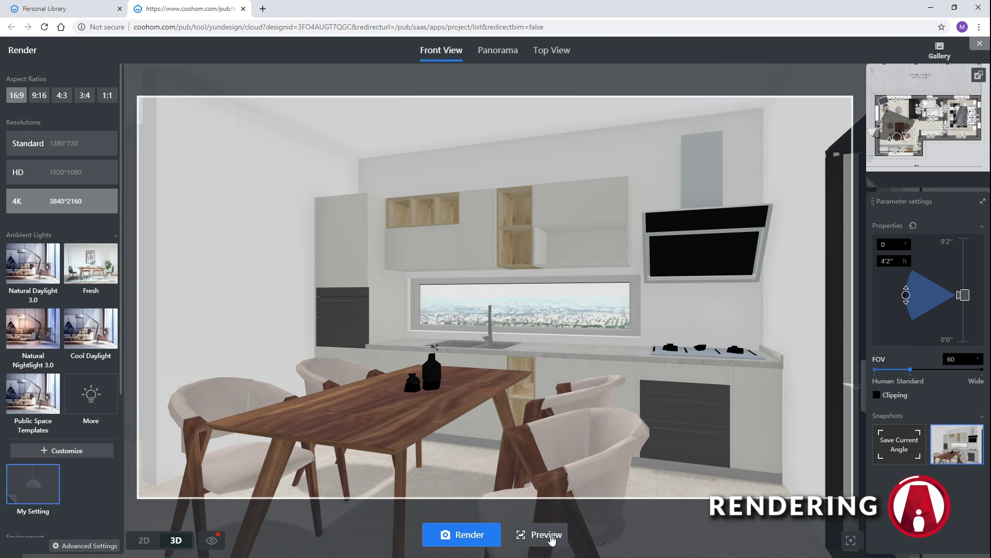
left_click(551, 536)
left_click(467, 542)
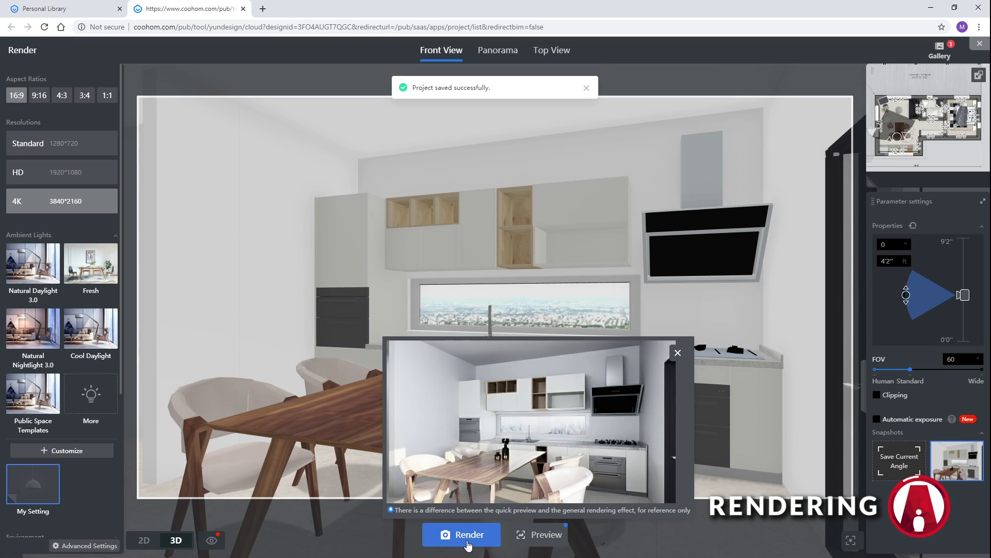
Check the queued kitchen render in the Gallery, then render another saved camera angle in 4K.
left_click(941, 56)
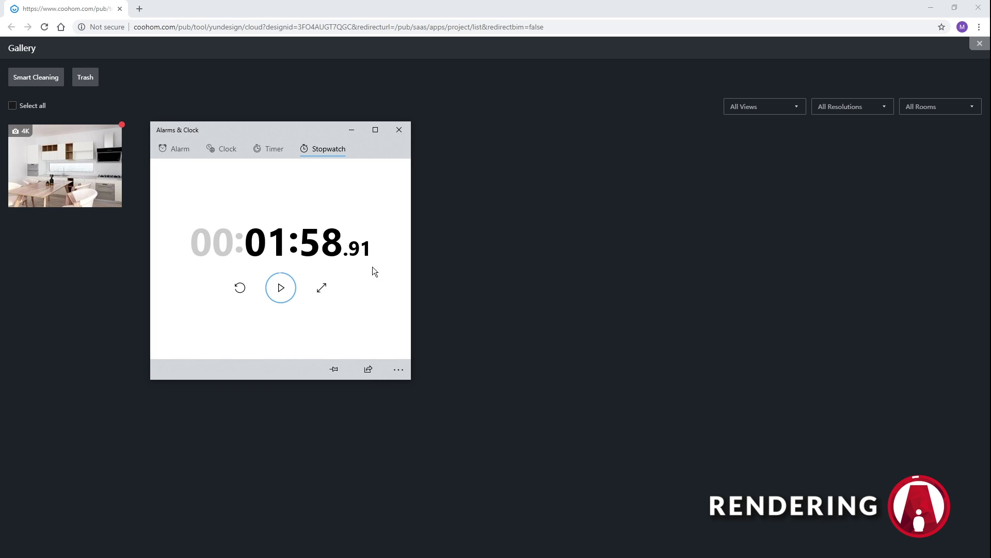
left_click(350, 134)
mouse_move(75, 176)
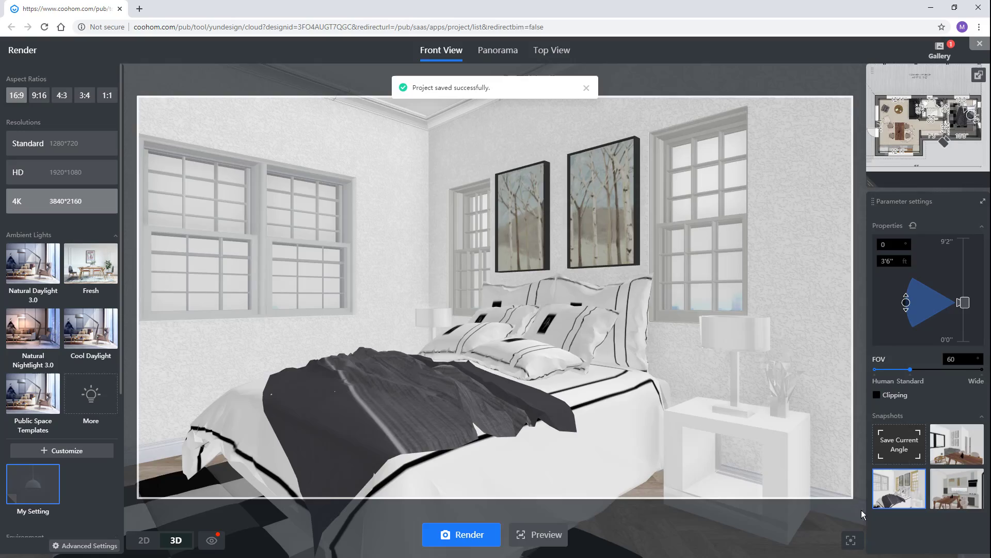
left_click(957, 445)
left_click(479, 540)
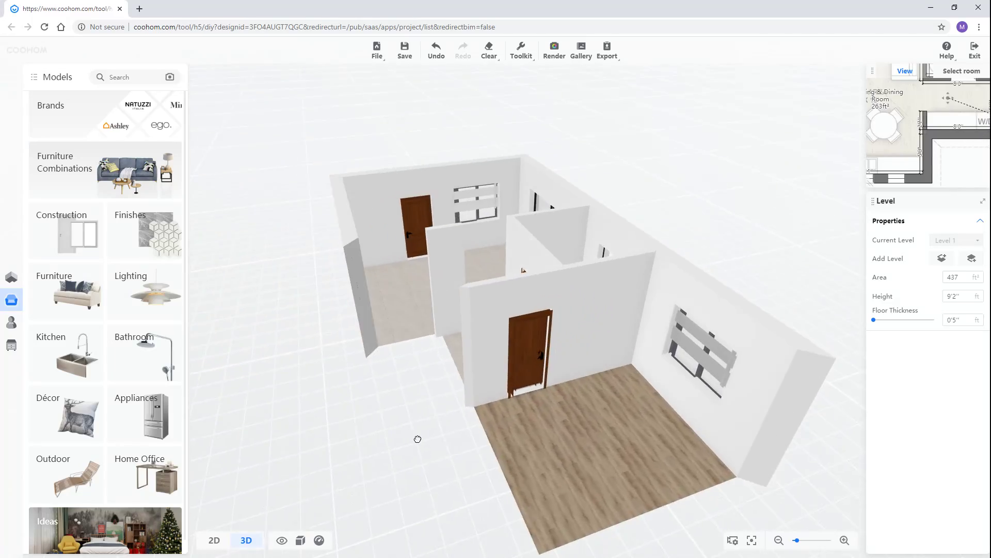
Place a sofa set with a rug in the living room and list replacement models for an armchair.
left_click_drag(416, 436, 520, 457)
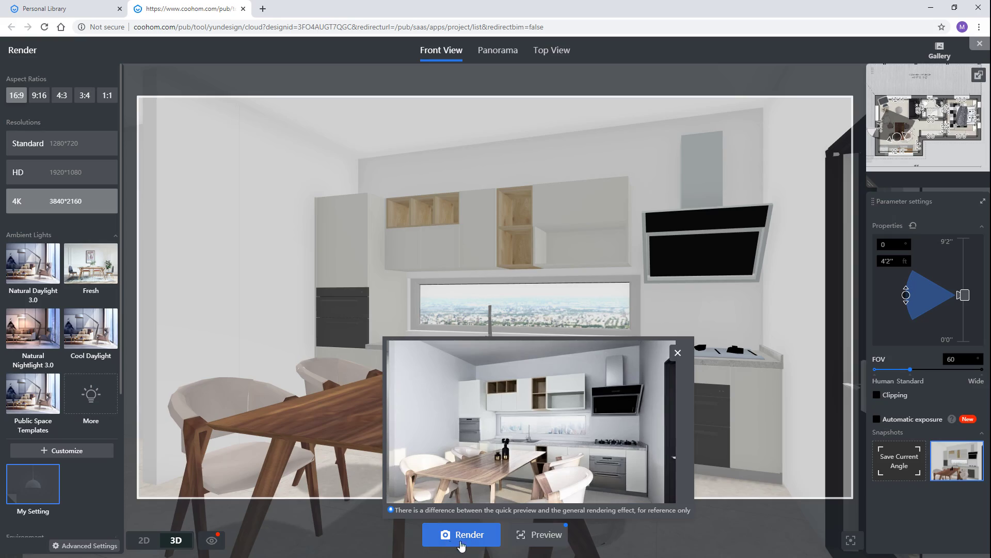
left_click(467, 540)
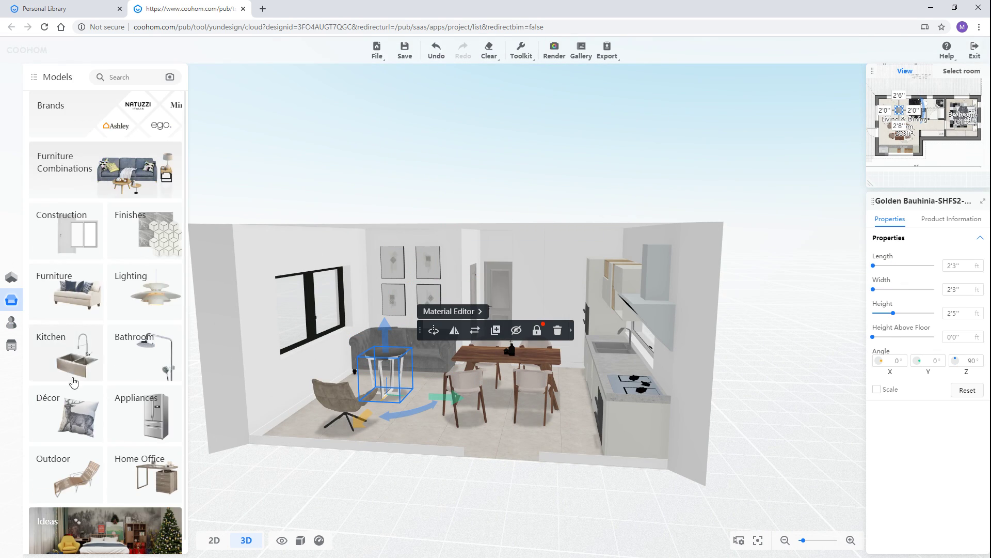
left_click(108, 168)
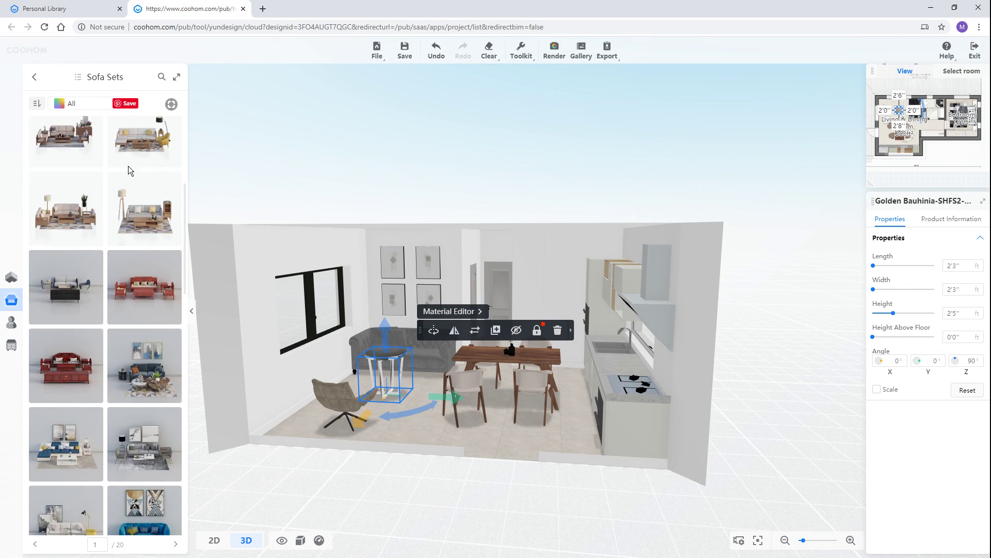
left_click(129, 170)
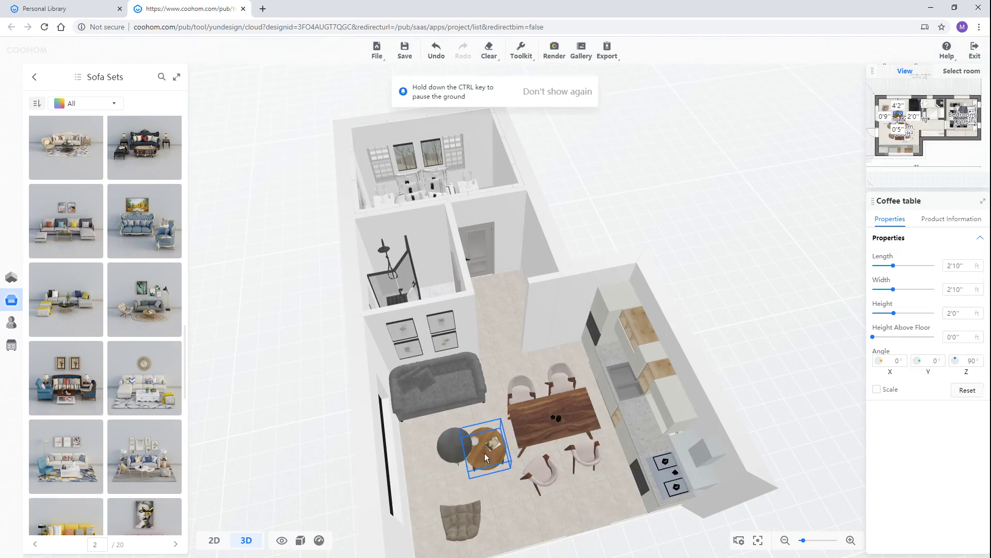
left_click(432, 516)
double_click(447, 515)
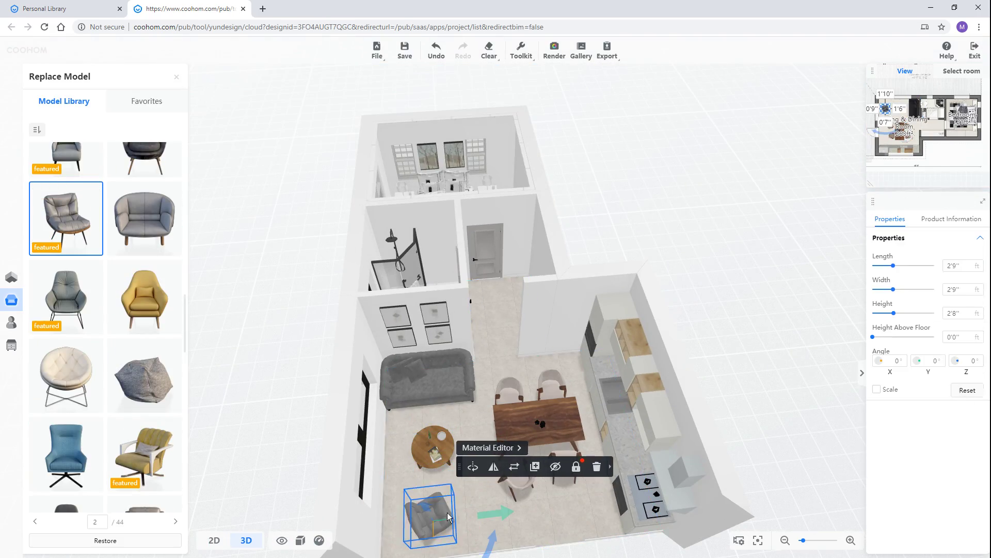